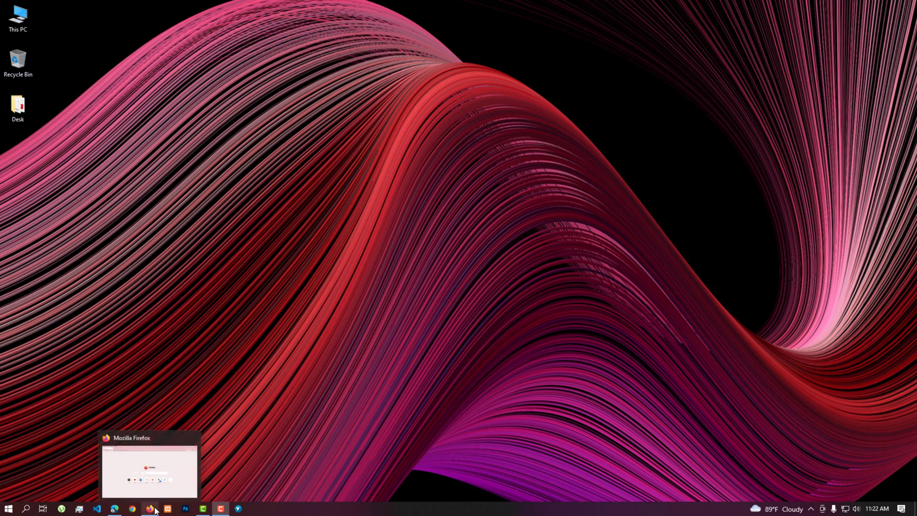
- Bring Firefox forward and go to figma.com
click(154, 492)
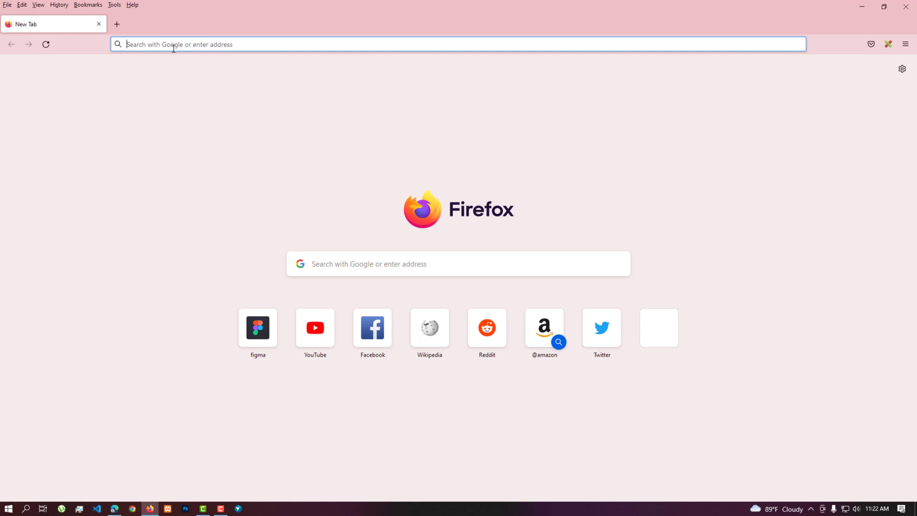
text(figma.com)
key(Return)
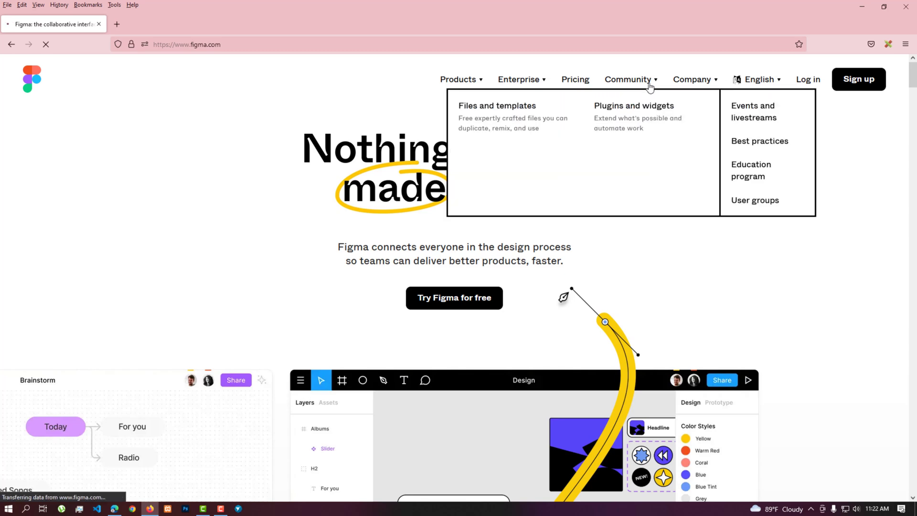
- Review the Starter, Professional and Organization pricing plans, then open the Sign up form
click(577, 84)
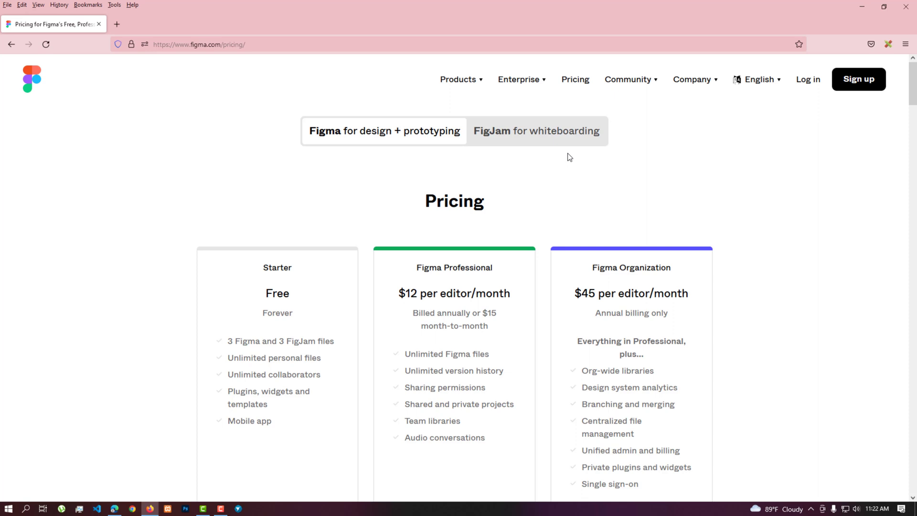
scroll(281, 284, down, 2)
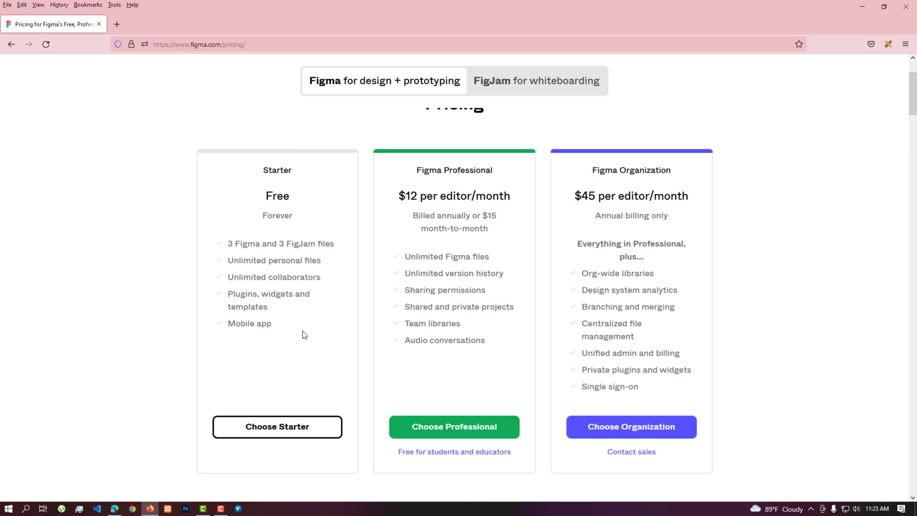
scroll(267, 301, up, 2)
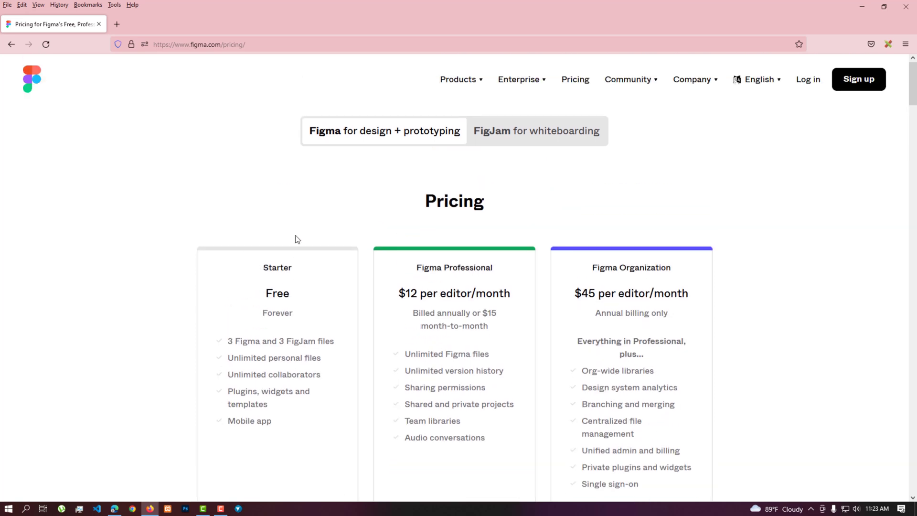
click(856, 83)
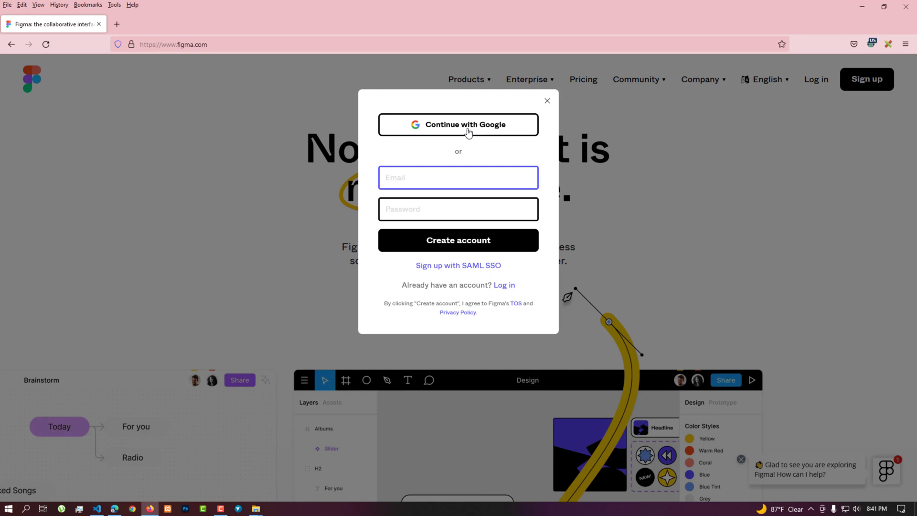
- Sign up with Google, entering the Google account email and password
click(468, 132)
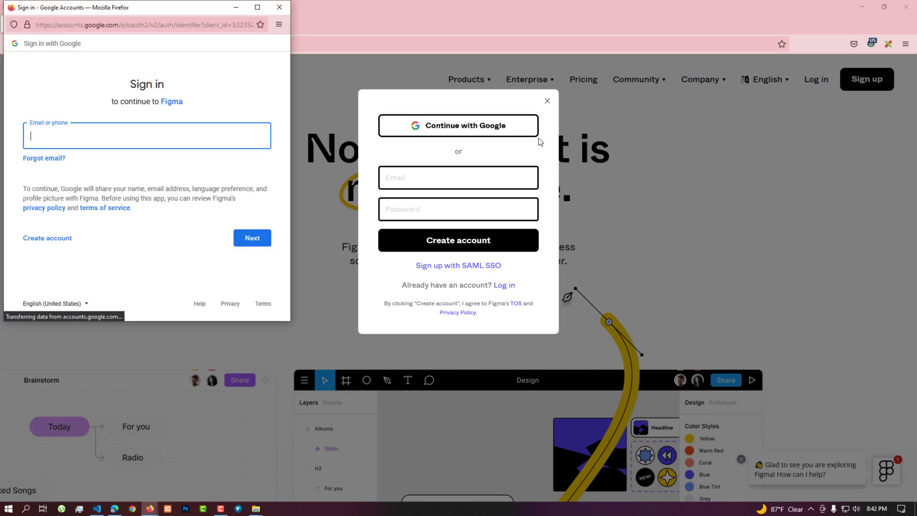
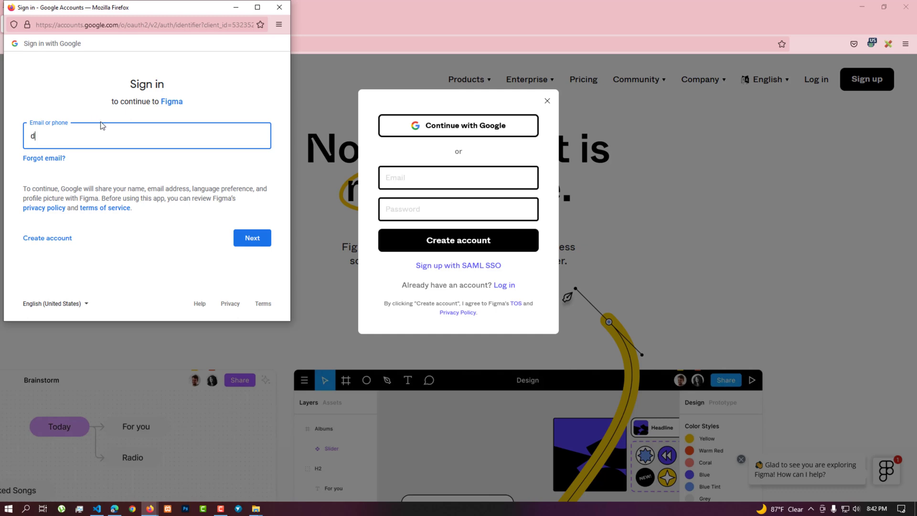
key(Return)
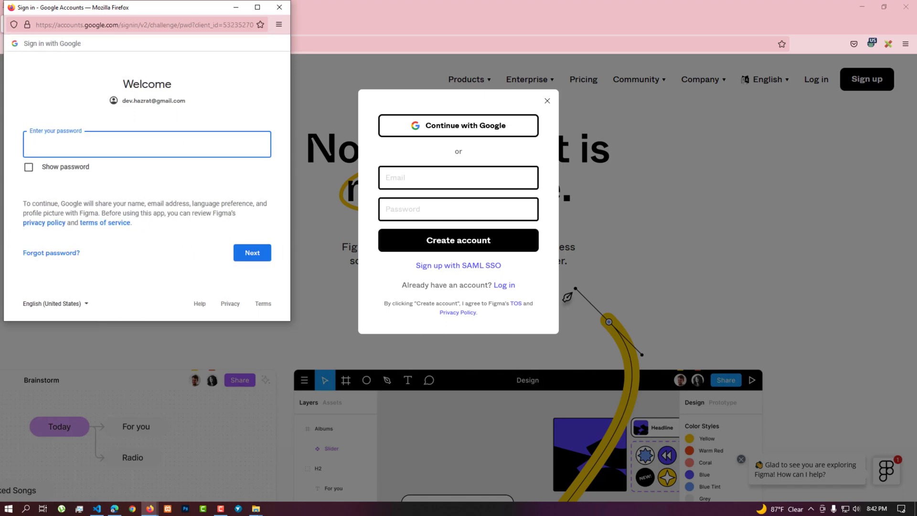
text(••••••)
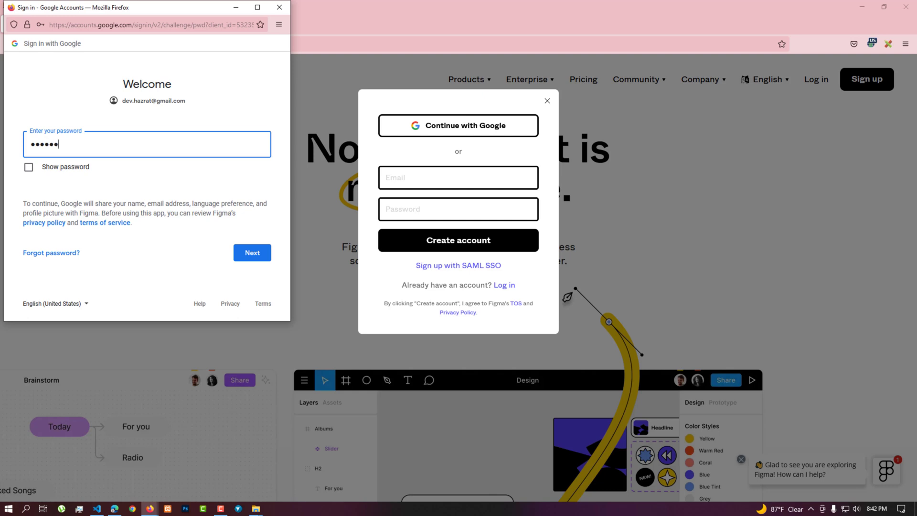
text(•••••••••)
key(Return)
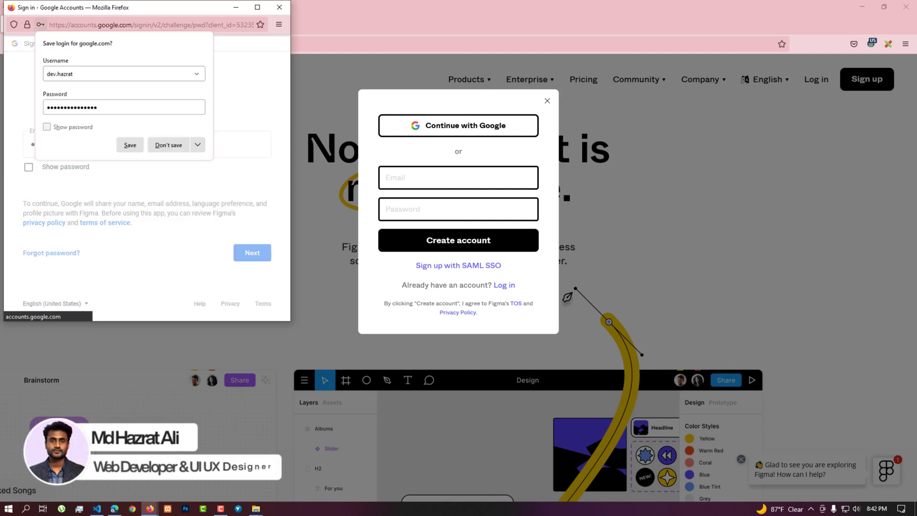
- Decline Firefox's save-login prompt and submit the 2-step verification code
click(168, 145)
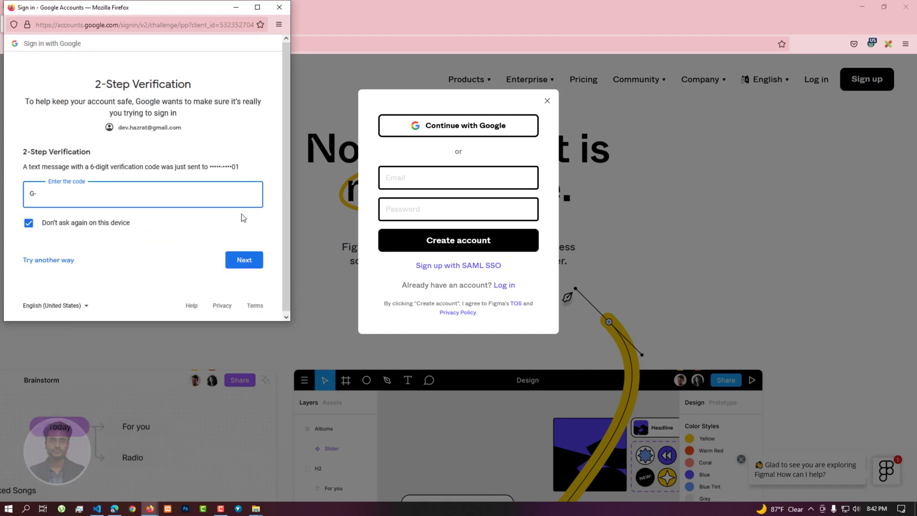
key(Return)
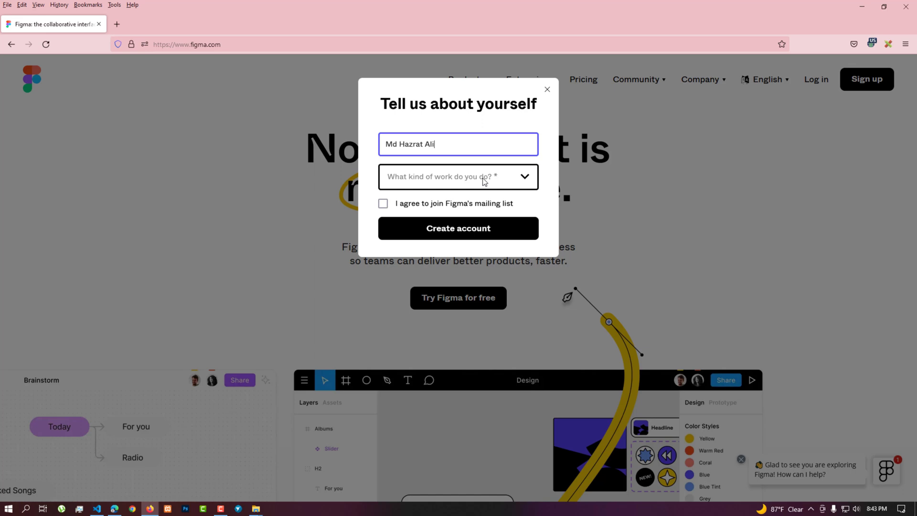
- Set the work type to Design and usage to For personal use, and join the mailing list
click(483, 178)
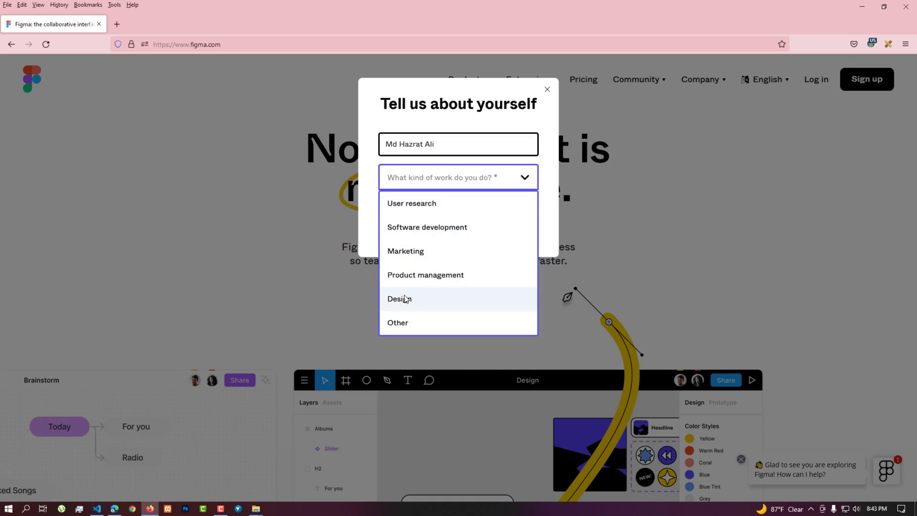
click(404, 298)
click(434, 213)
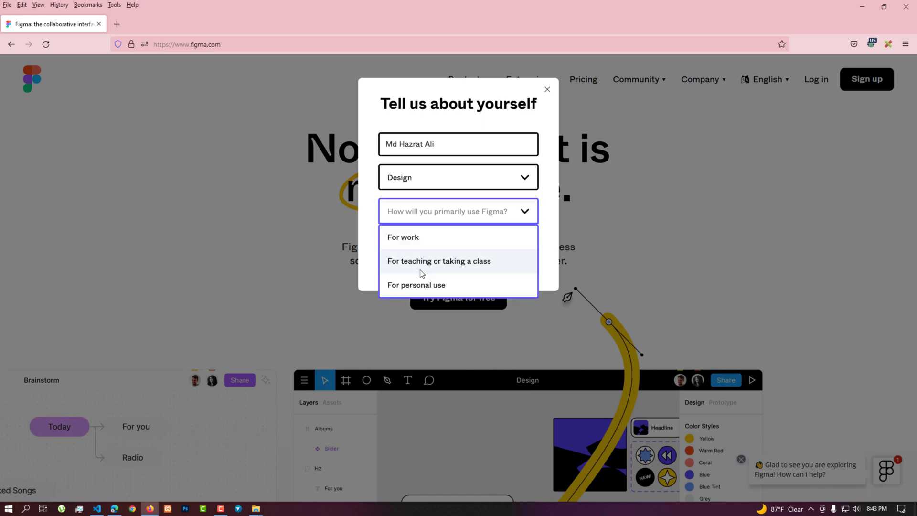
click(419, 284)
click(384, 238)
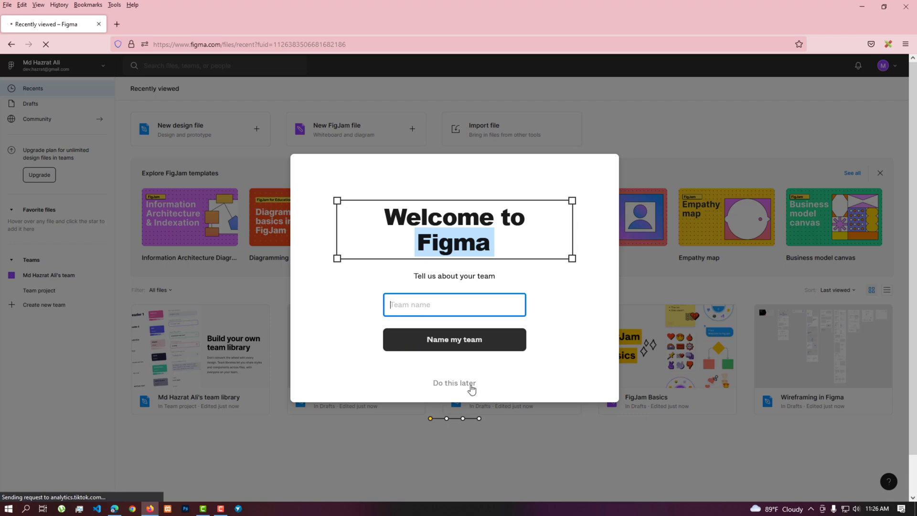
- Skip naming a team, keep the free Starter plan, and skip the getting-started choices
click(460, 387)
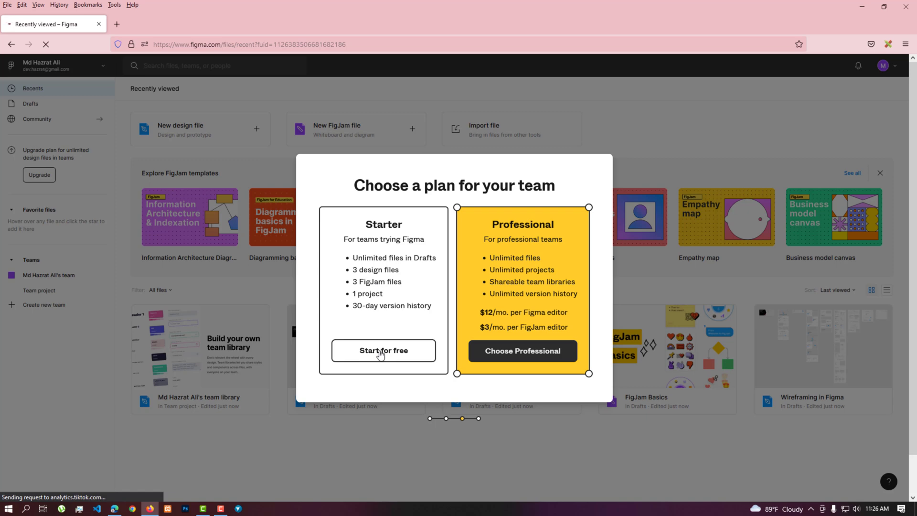
click(380, 354)
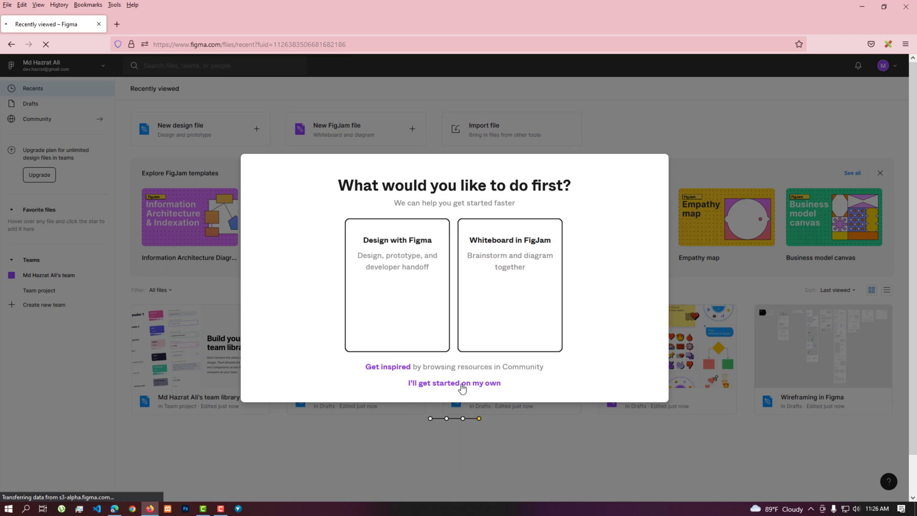
click(462, 388)
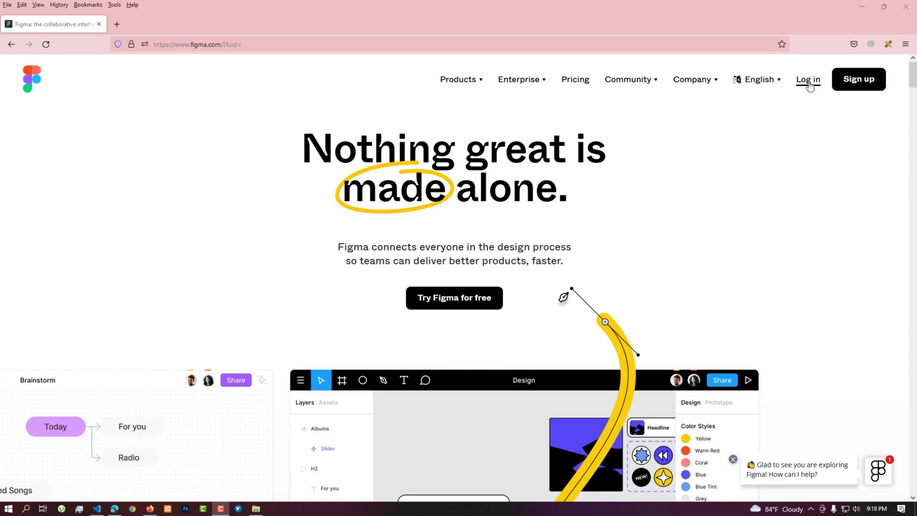
- Log in with the account email and password to reach Recently viewed files
click(808, 80)
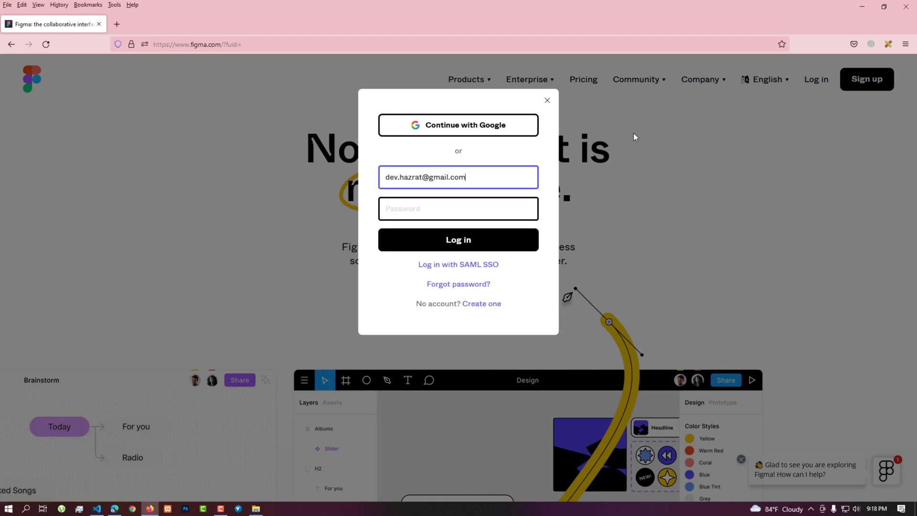
click(423, 205)
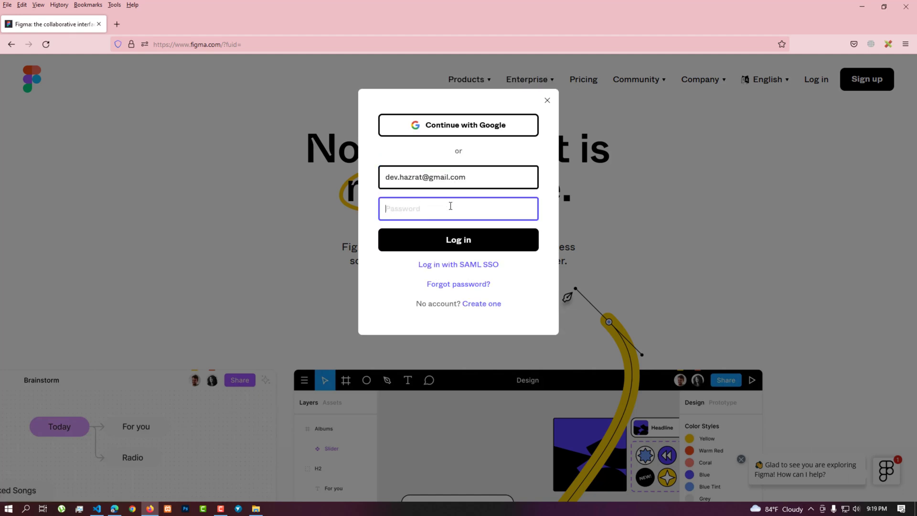
text(••)
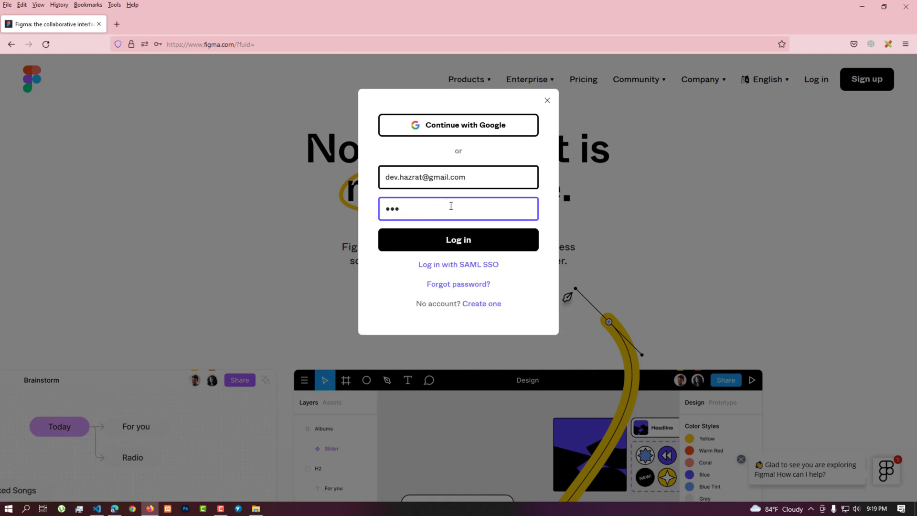
text(••••••)
click(454, 245)
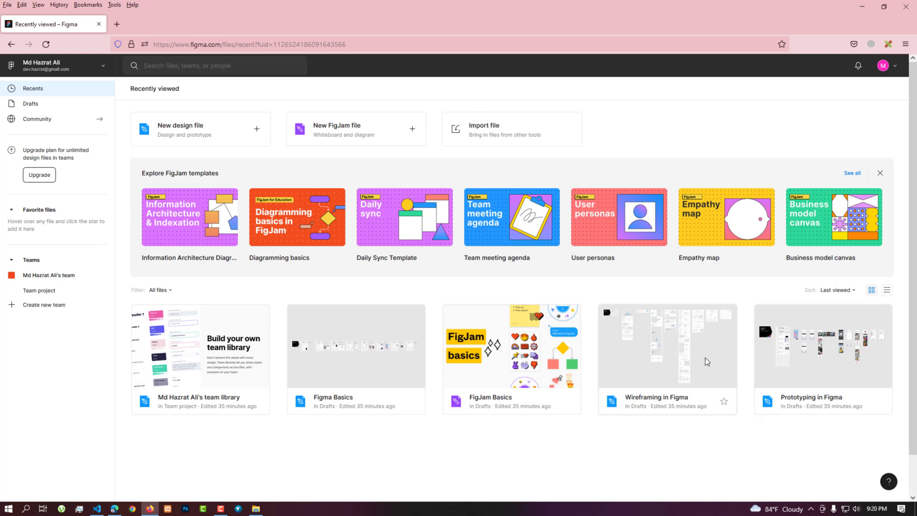
- Delete the Figma Basics file from Drafts and check that it appears in Deleted
click(53, 109)
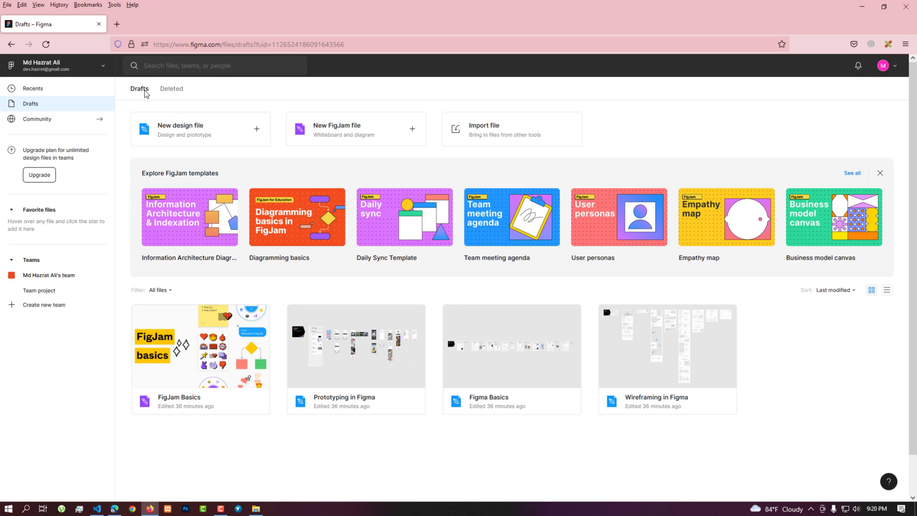
click(173, 90)
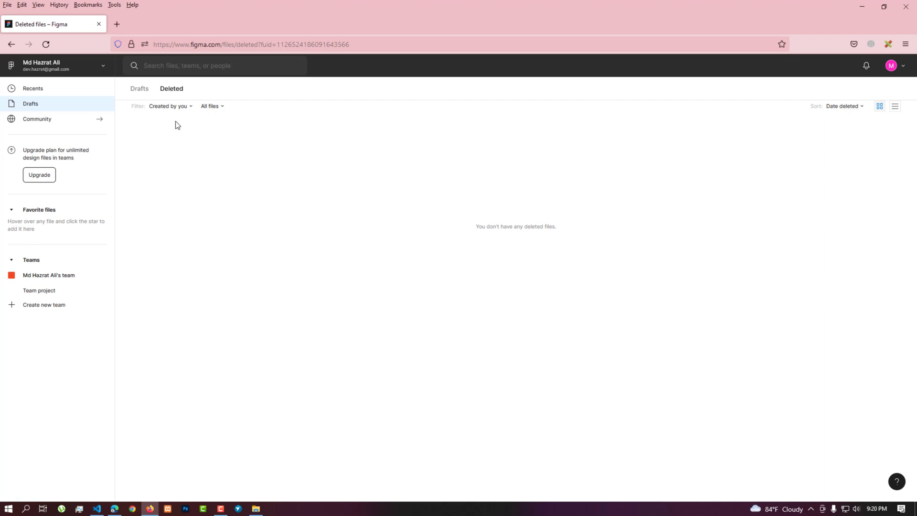
click(144, 94)
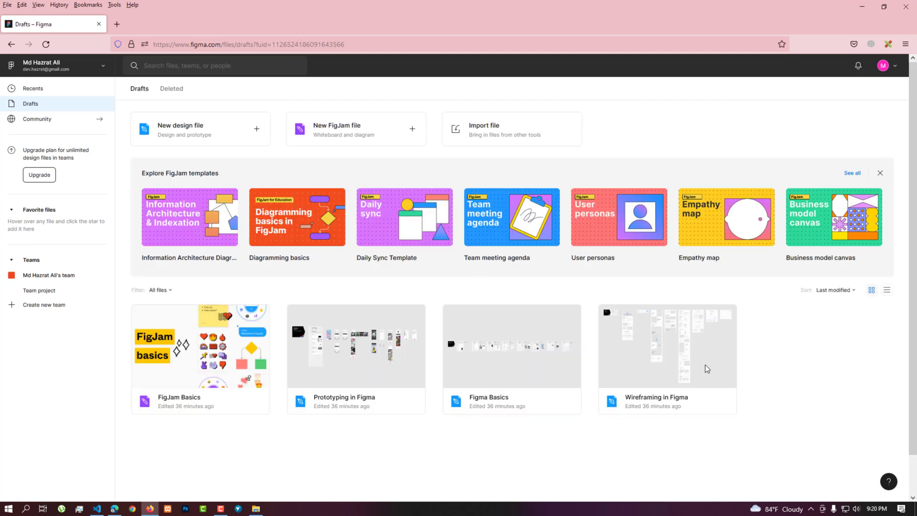
right_click(524, 362)
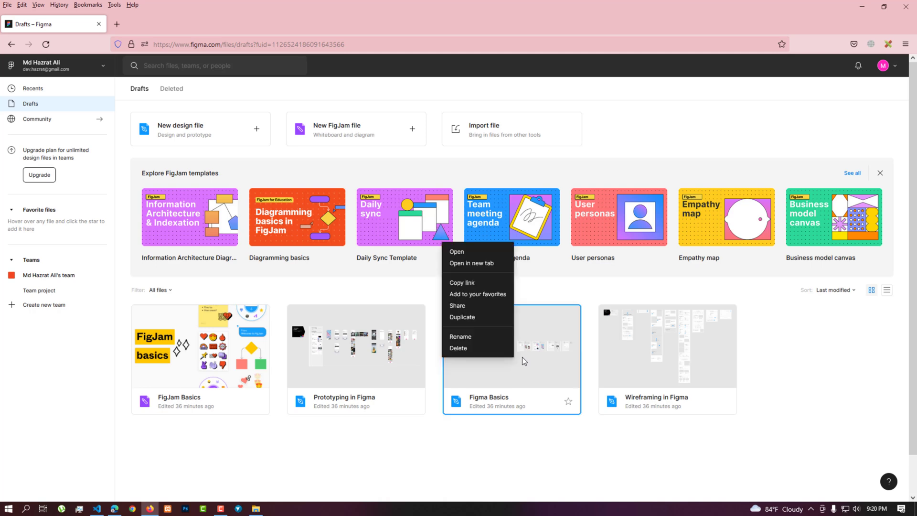
click(463, 350)
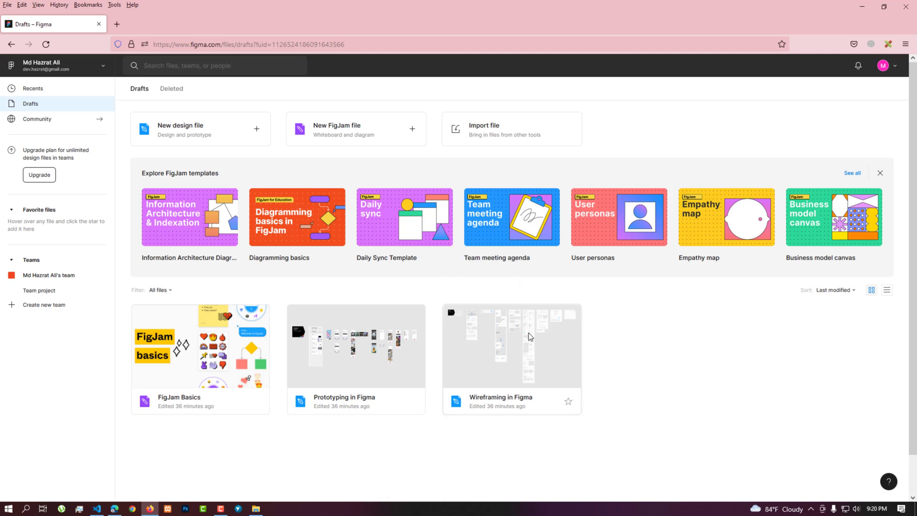
click(172, 89)
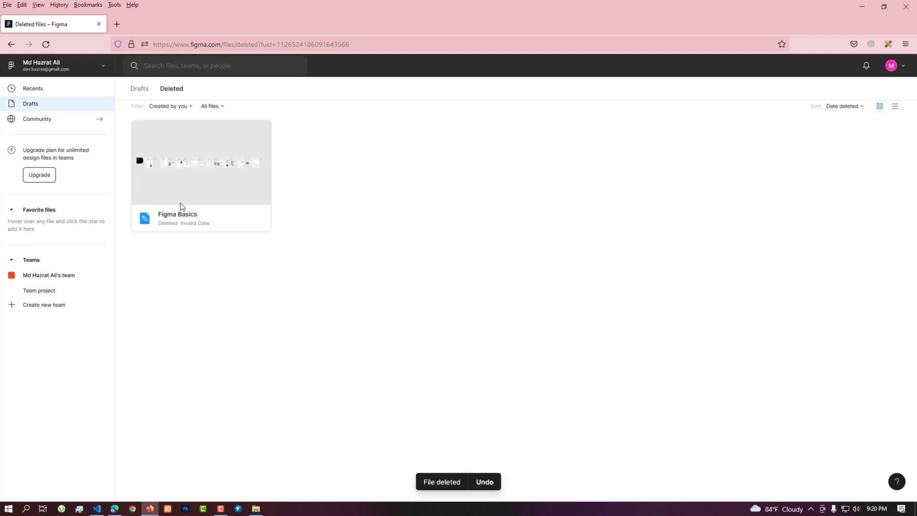
- Restore Figma Basics from Deleted, verify it in Drafts, and go to Community
right_click(212, 177)
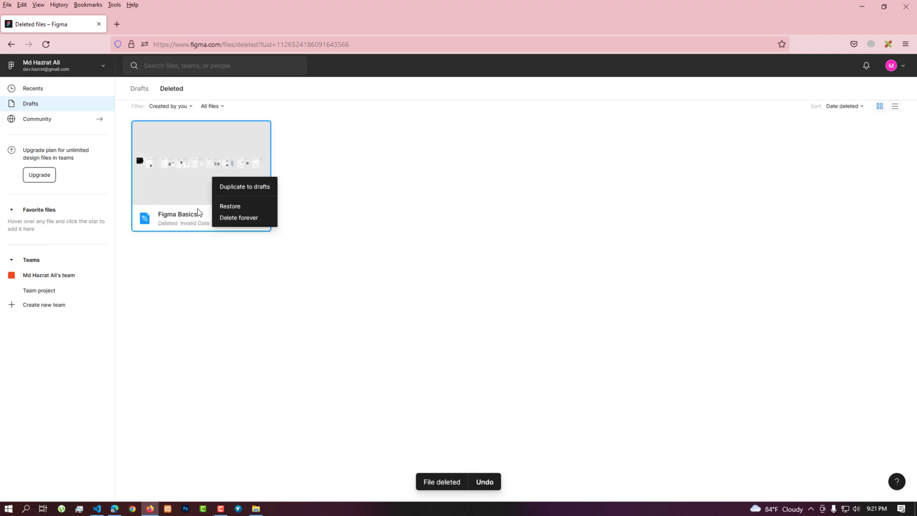
click(238, 206)
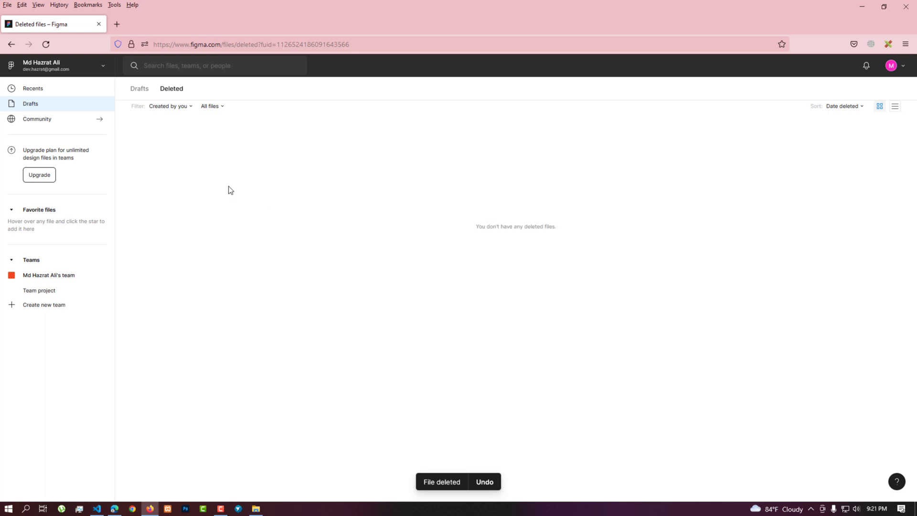
click(140, 94)
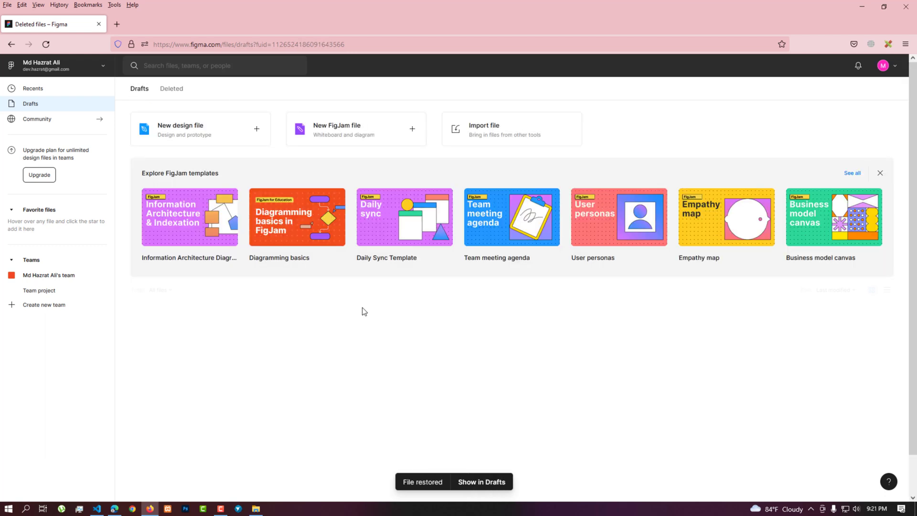
click(171, 89)
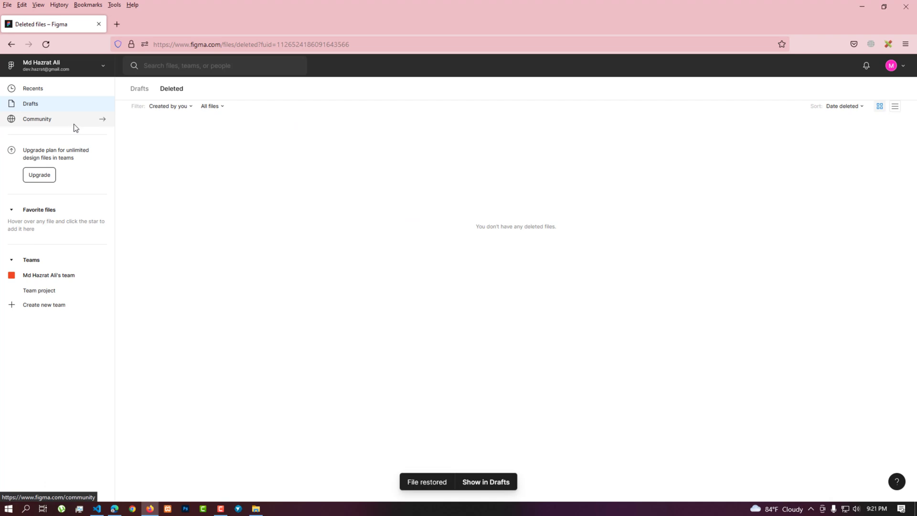
click(67, 123)
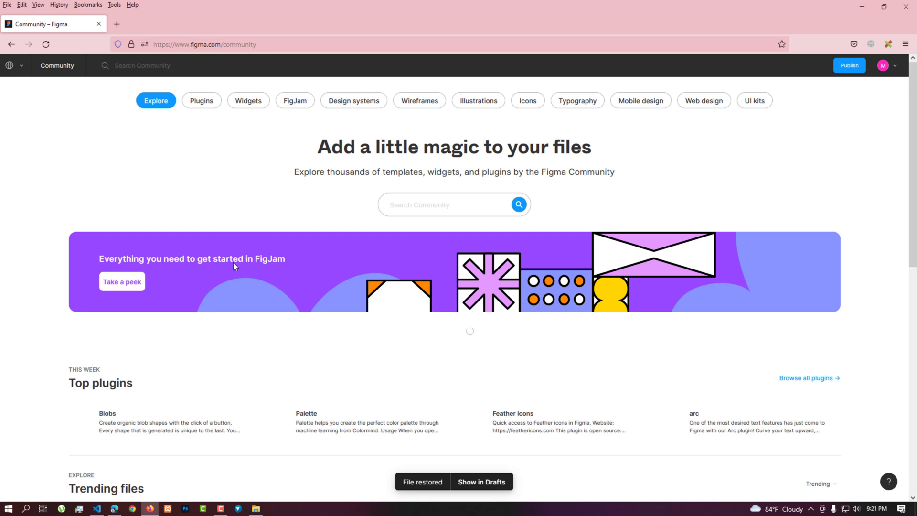
- Scroll through the Community Explore page's top plugins and trending files
scroll(233, 262, down, 3)
scroll(233, 266, down, 3)
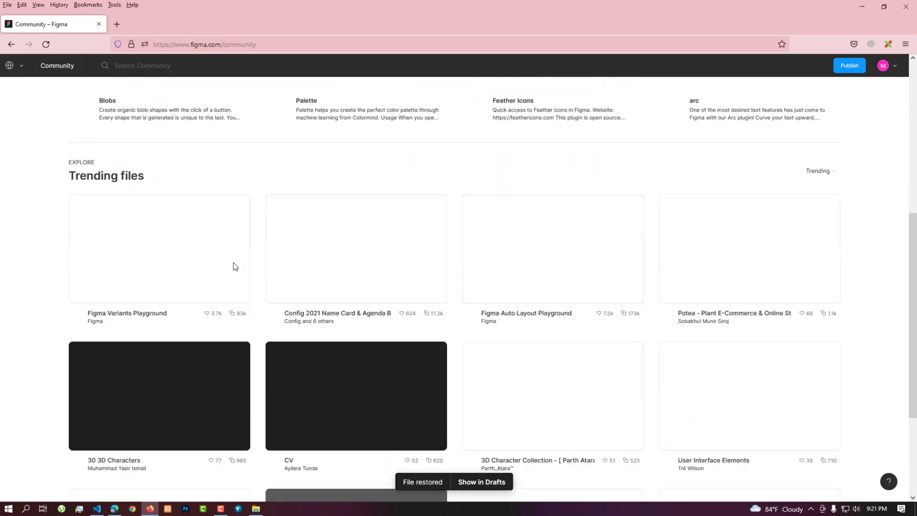
scroll(235, 266, up, 1)
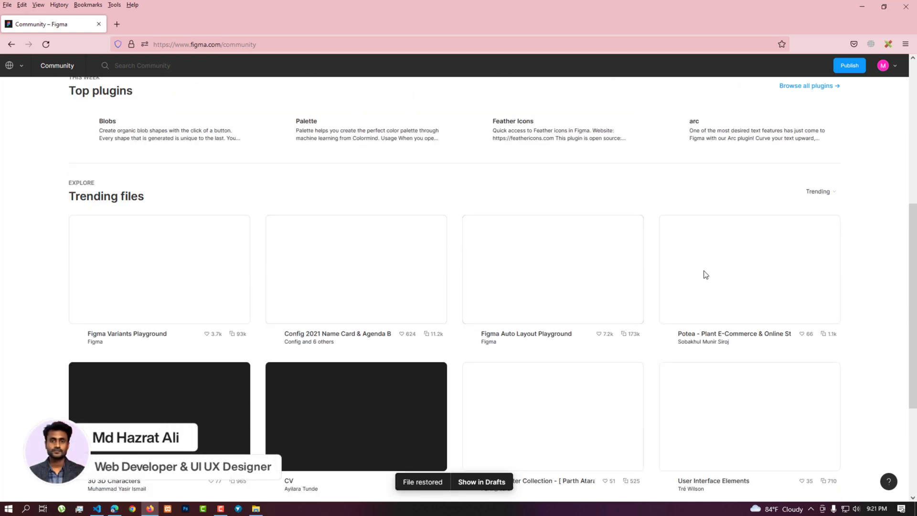
scroll(702, 272, down, 2)
scroll(705, 275, up, 7)
scroll(702, 272, up, 7)
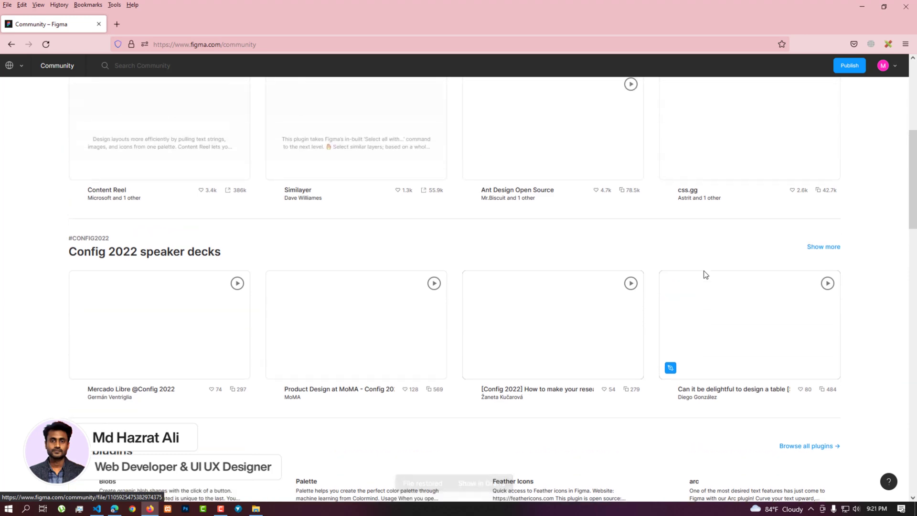
scroll(346, 221, up, 1)
- Open the Plugins listing and browse plugins like Physics animation, Sine wave and Fontpair
click(193, 101)
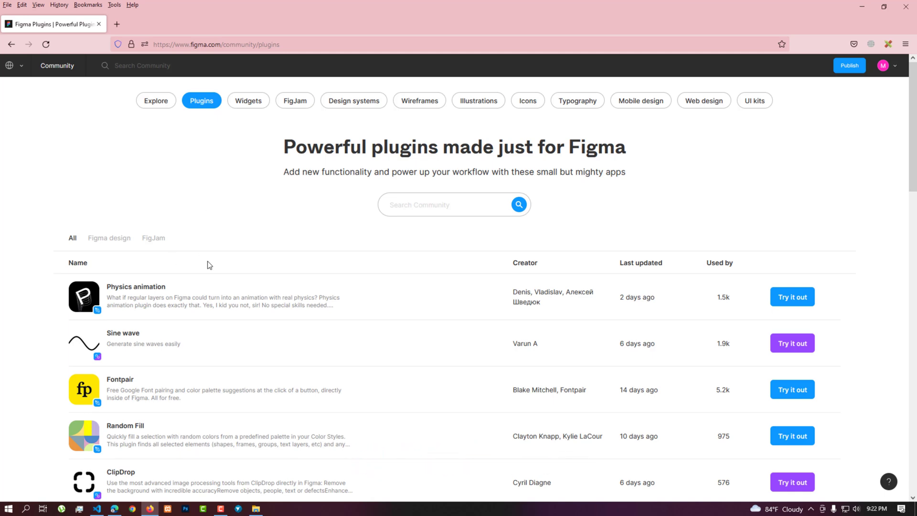
scroll(209, 265, down, 2)
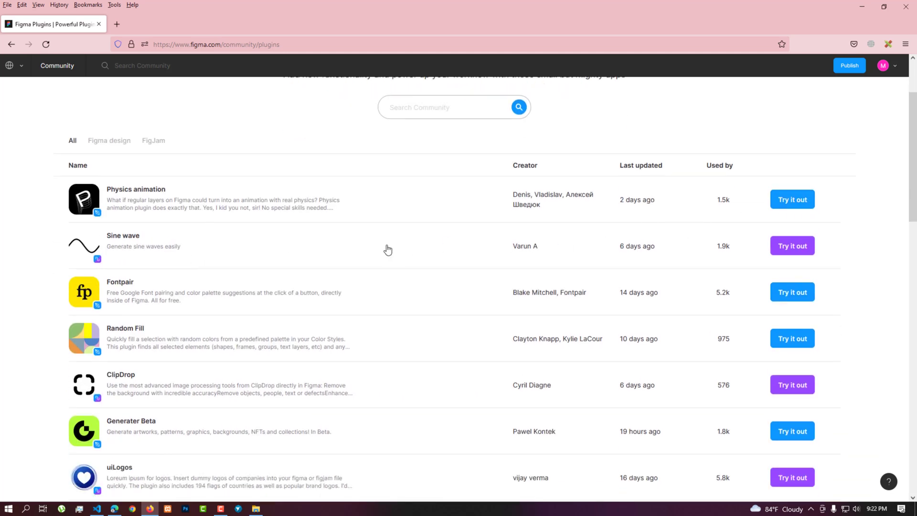
scroll(376, 250, down, 3)
scroll(377, 252, down, 5)
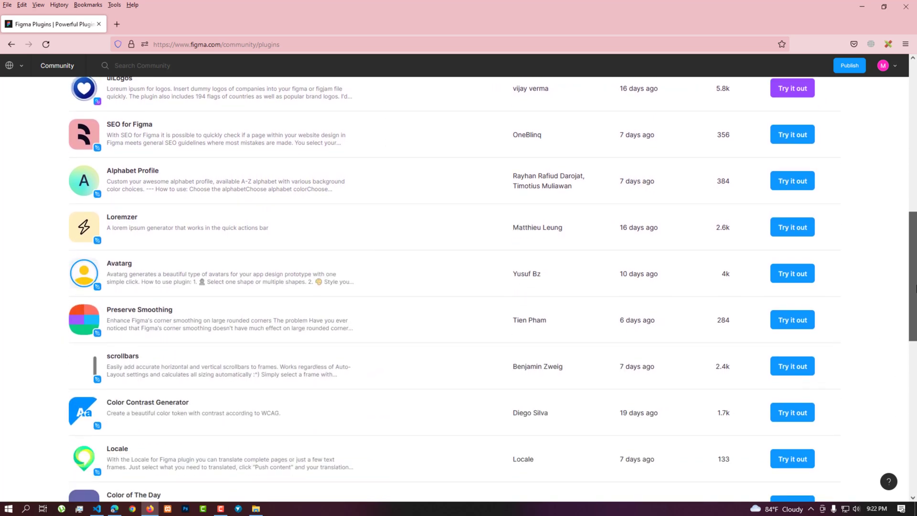
scroll(862, 137, up, 15)
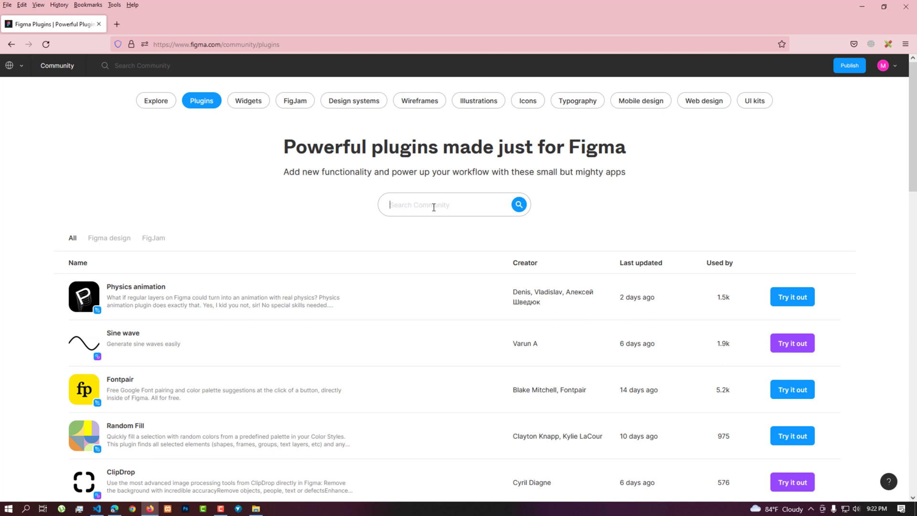
text(feather)
click(518, 205)
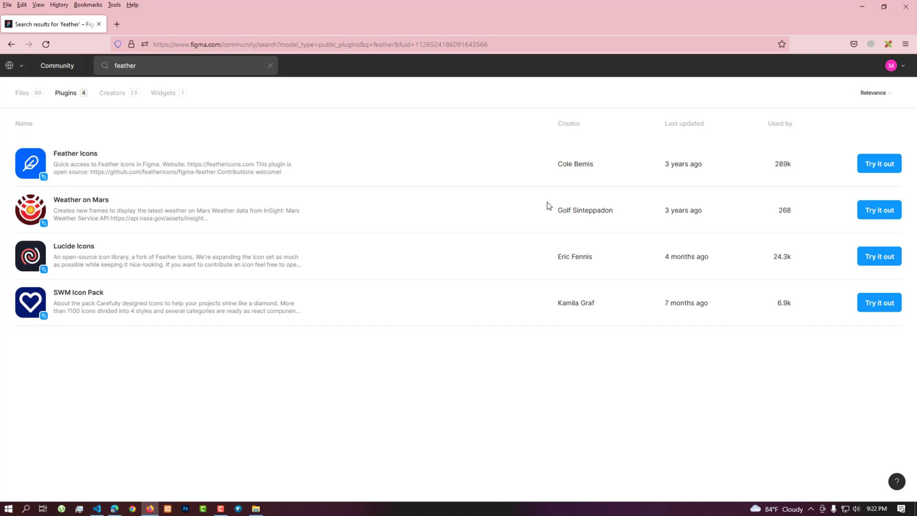
click(270, 66)
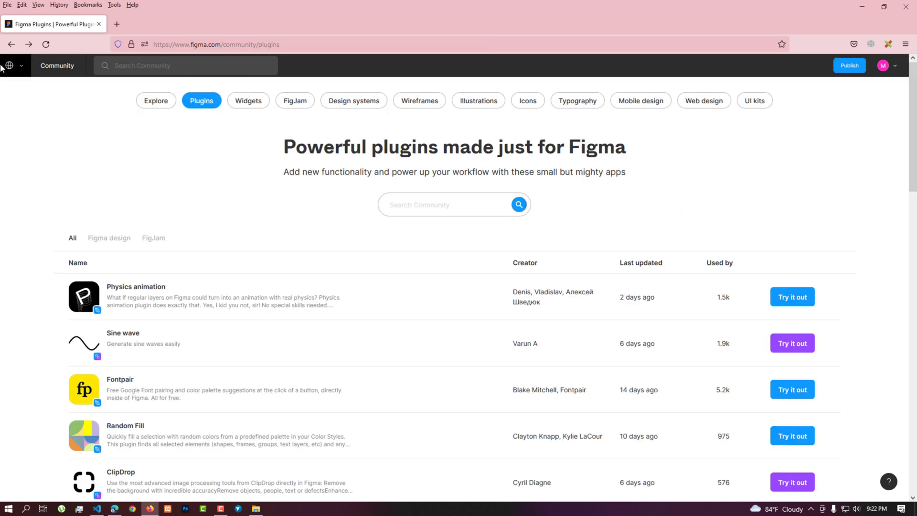
click(244, 101)
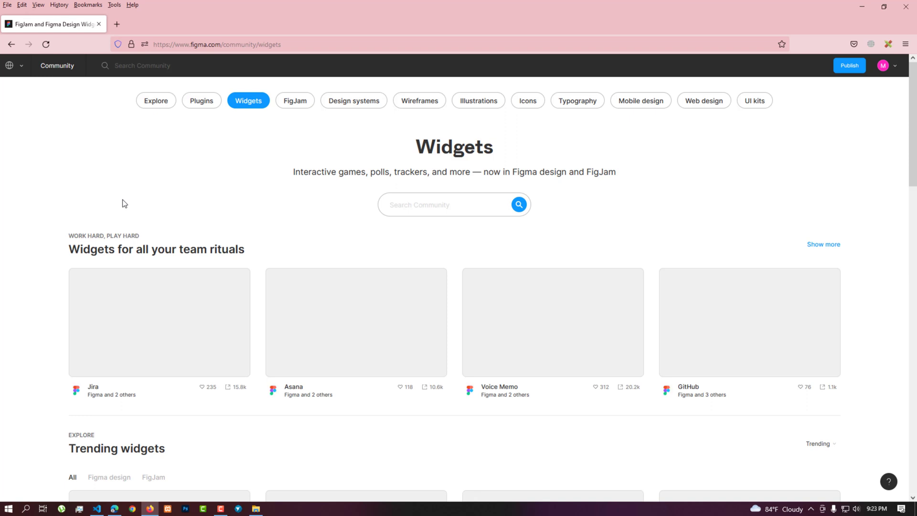
- Browse the Widgets cards such as Sticky Note, Contrast Checker, Calculator, Clock and Simple Vote
scroll(124, 202, down, 2)
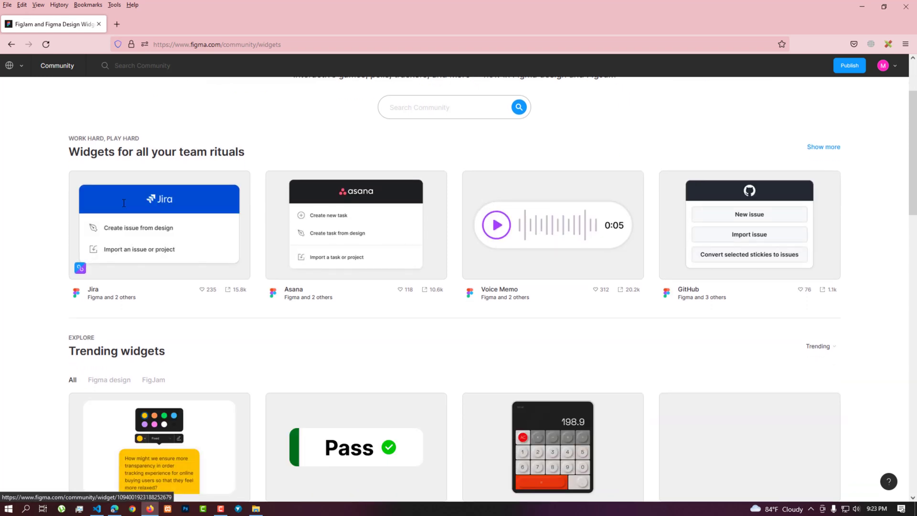
scroll(313, 301, down, 2)
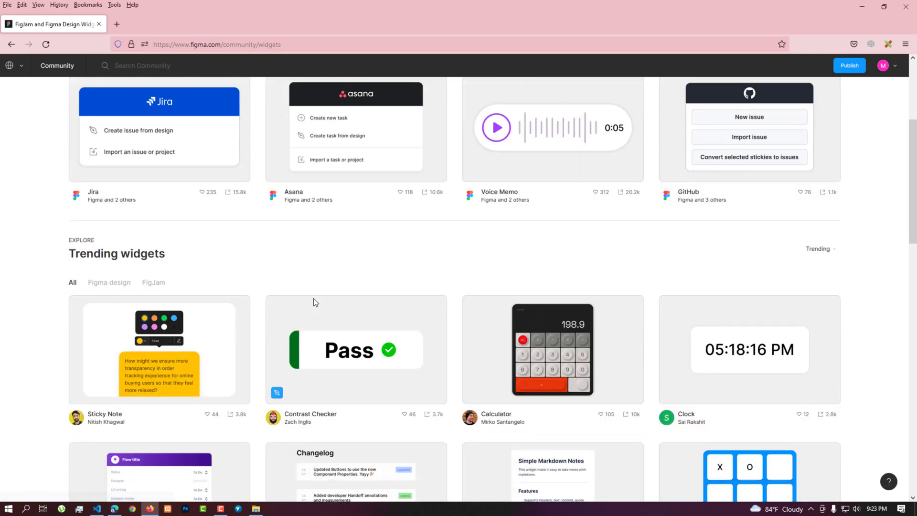
scroll(309, 303, down, 6)
scroll(308, 304, down, 9)
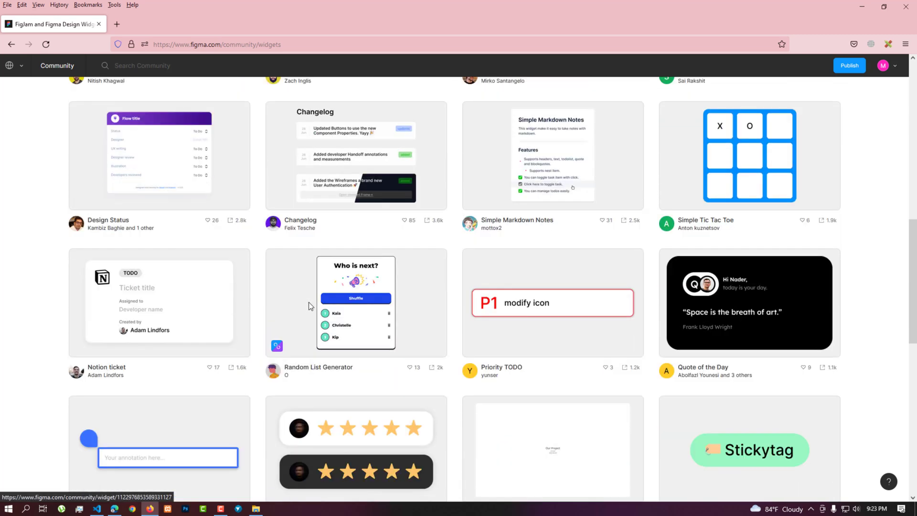
scroll(309, 302, down, 1)
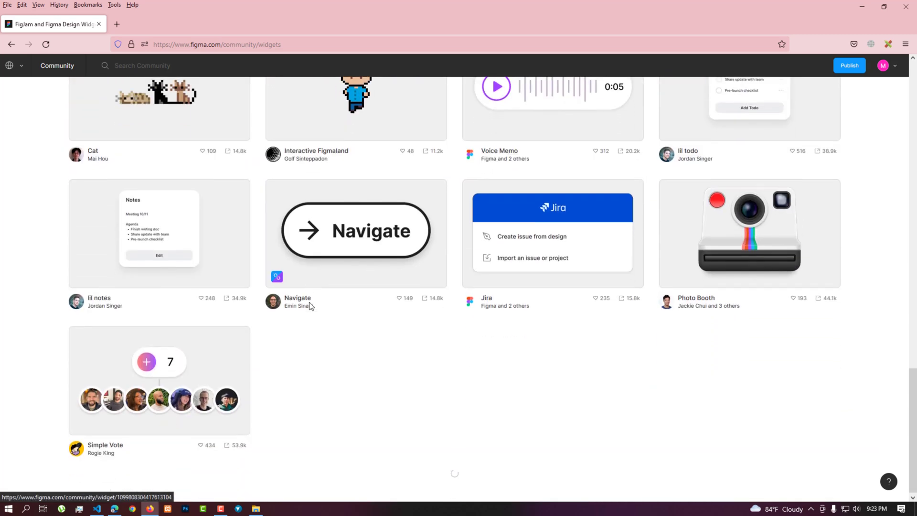
scroll(309, 303, up, 15)
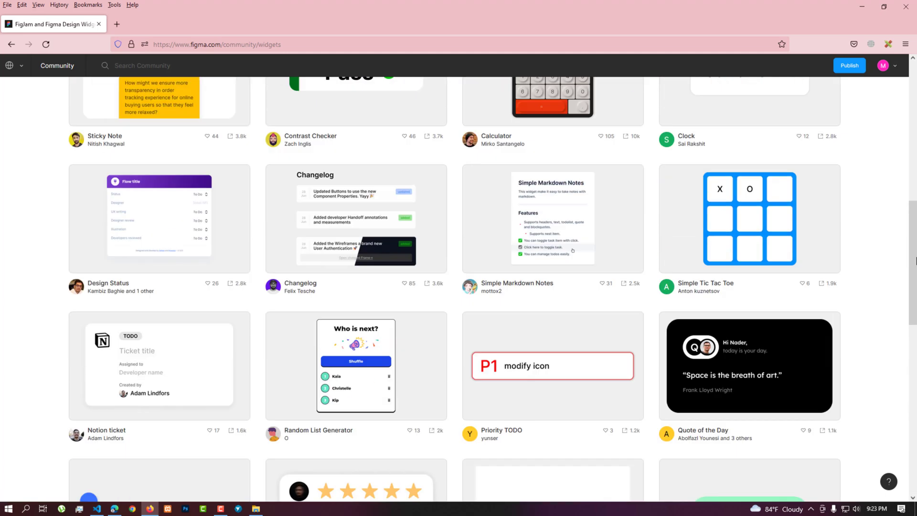
scroll(309, 303, up, 1)
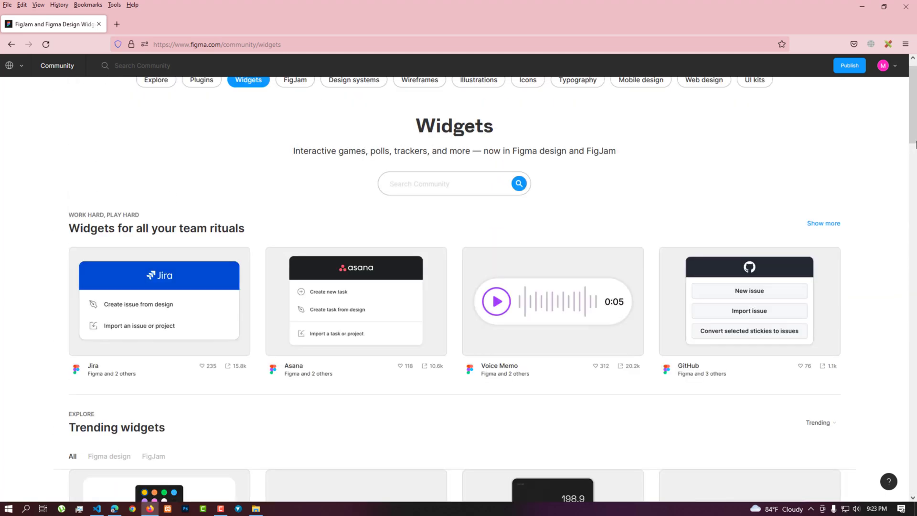
scroll(915, 144, down, 10)
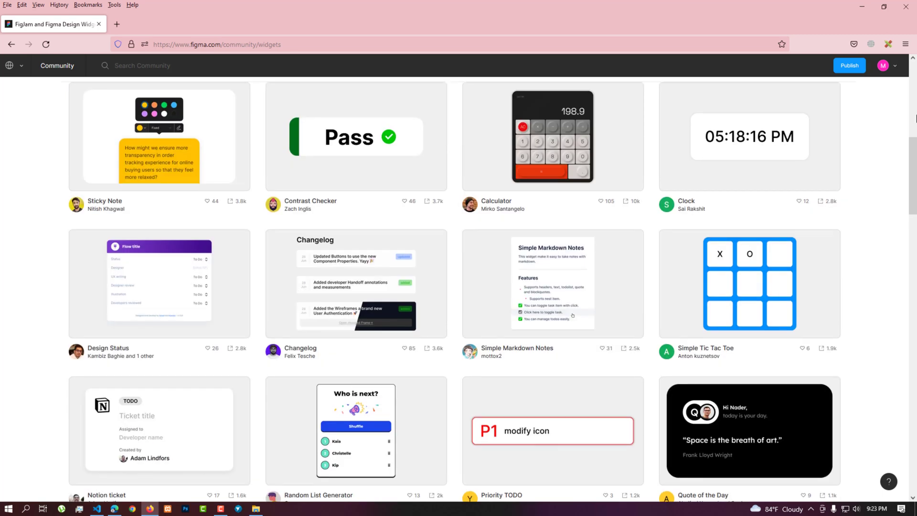
scroll(916, 91, up, 10)
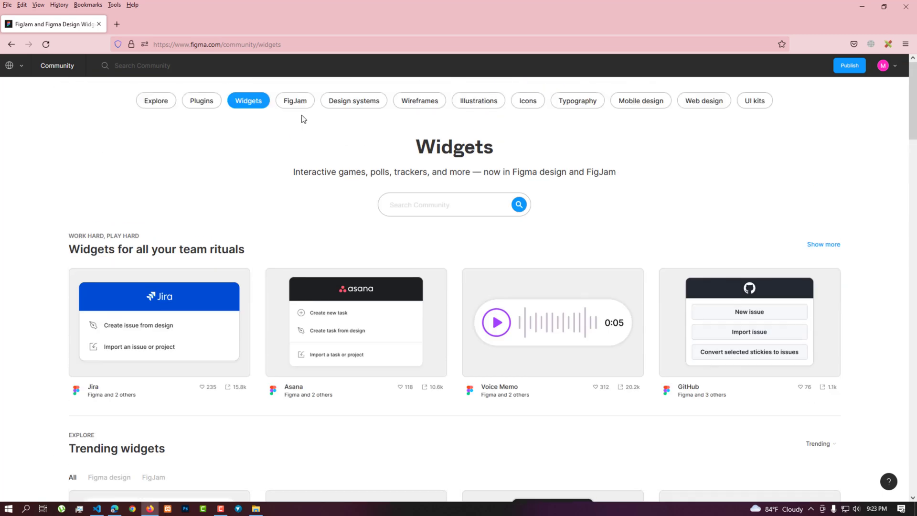
- Open the FigJam community page and browse its Planning and Brainstorms rows
click(295, 100)
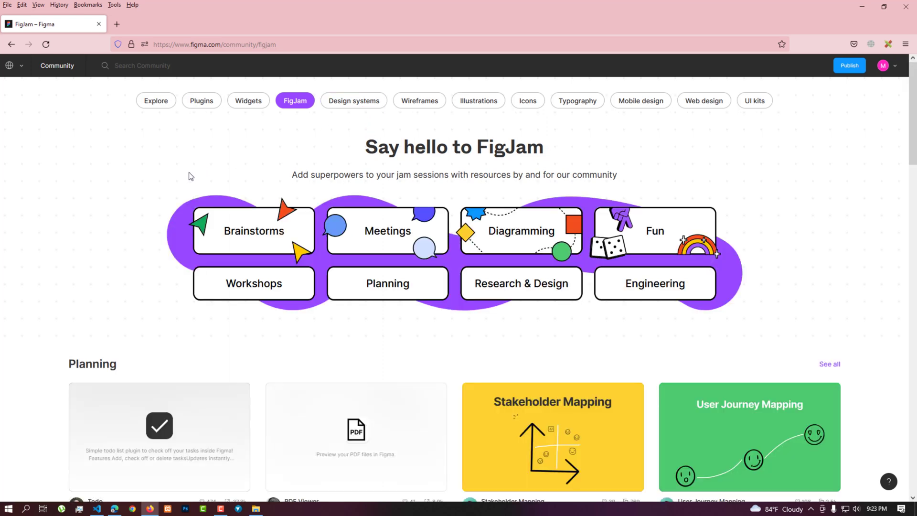
scroll(190, 177, down, 5)
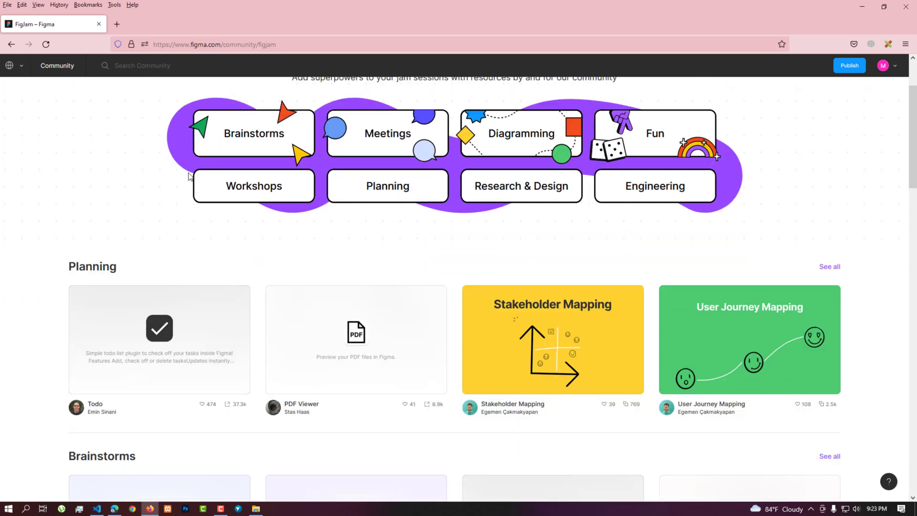
scroll(191, 174, down, 2)
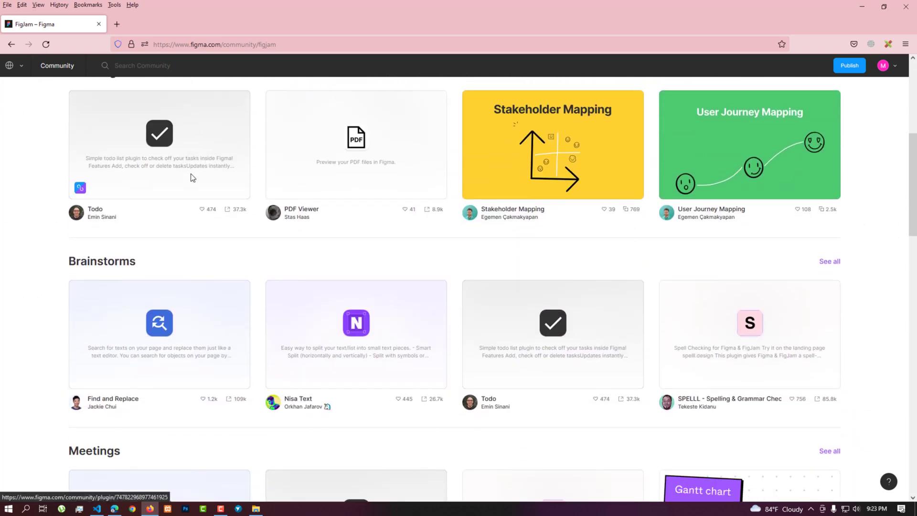
scroll(191, 173, up, 5)
scroll(191, 177, up, 2)
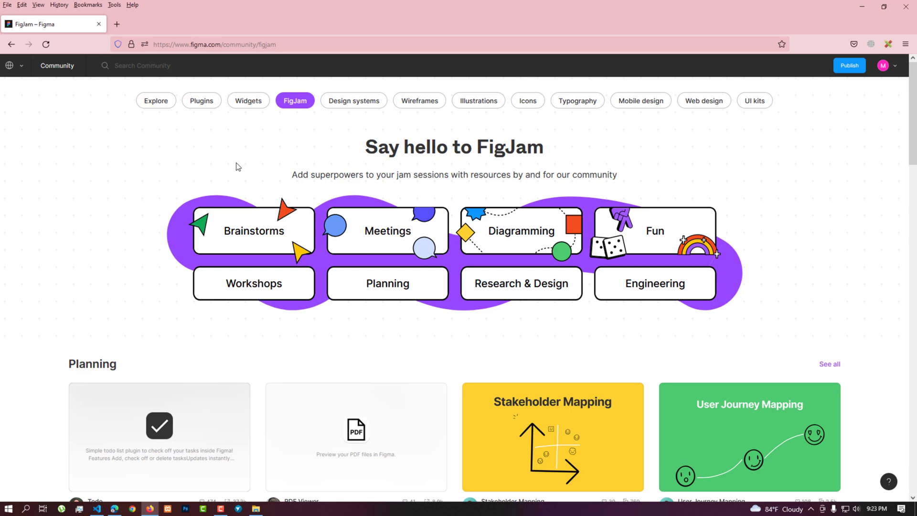
- Scroll through the Design systems community examples, then switch to the Wireframes category
click(343, 101)
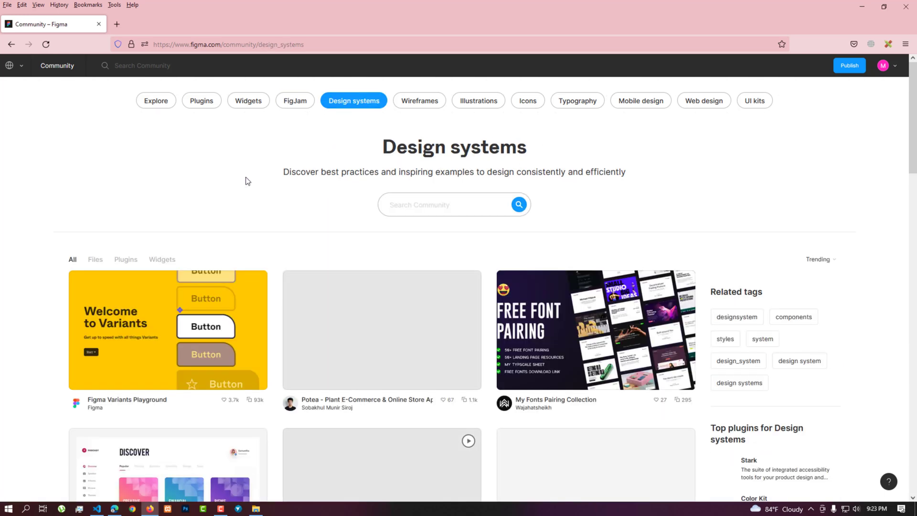
scroll(30, 236, down, 2)
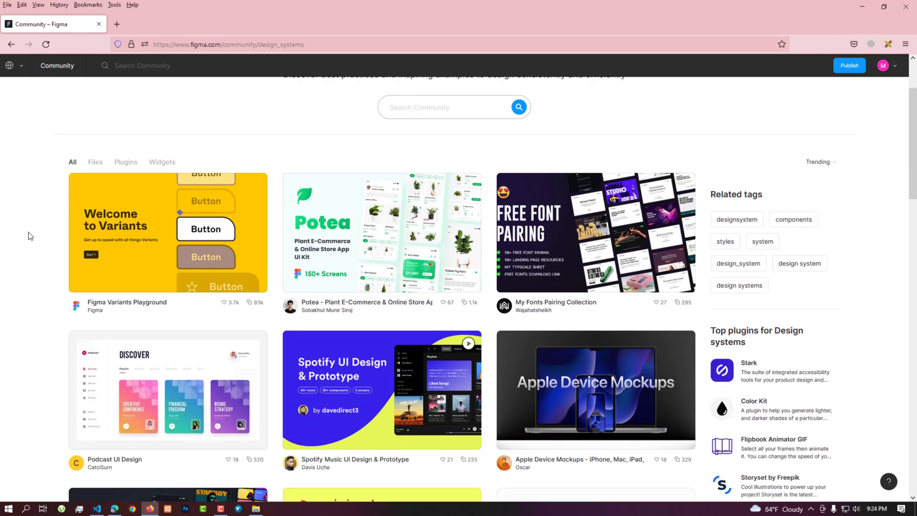
scroll(306, 231, down, 3)
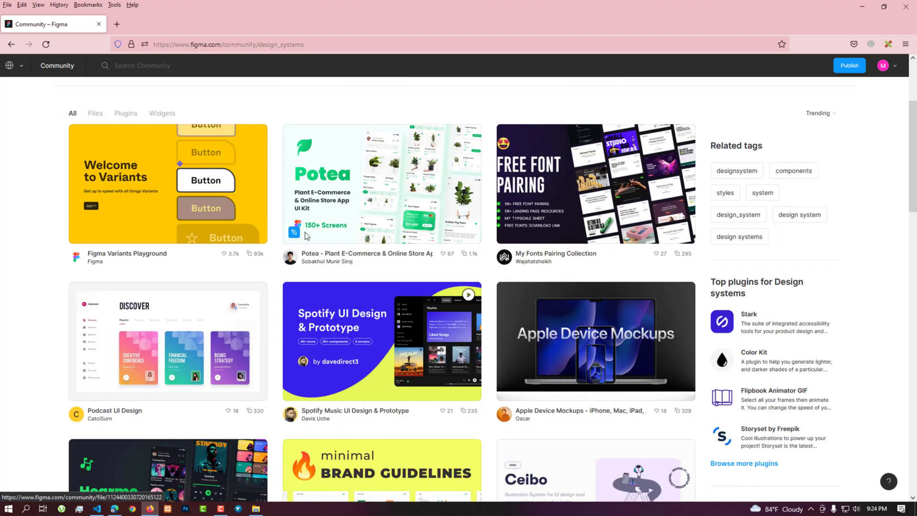
scroll(318, 233, down, 3)
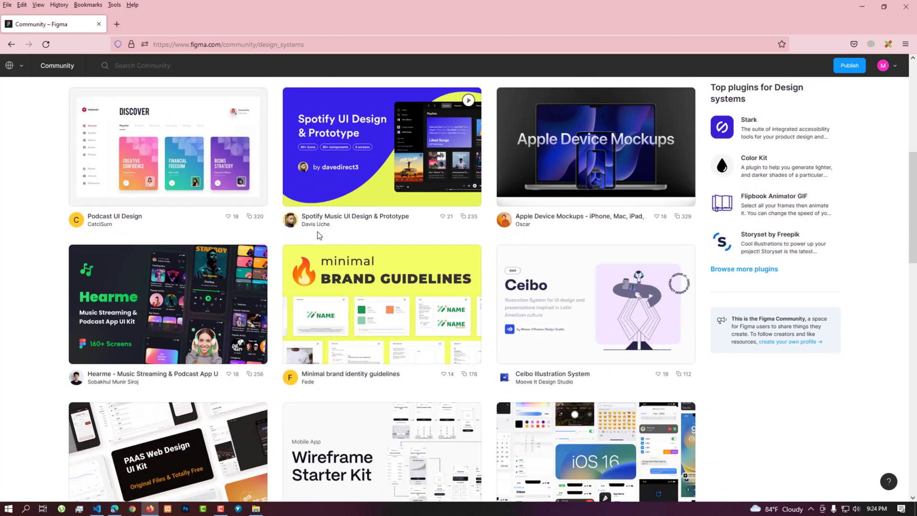
scroll(317, 231, down, 1)
scroll(317, 231, up, 9)
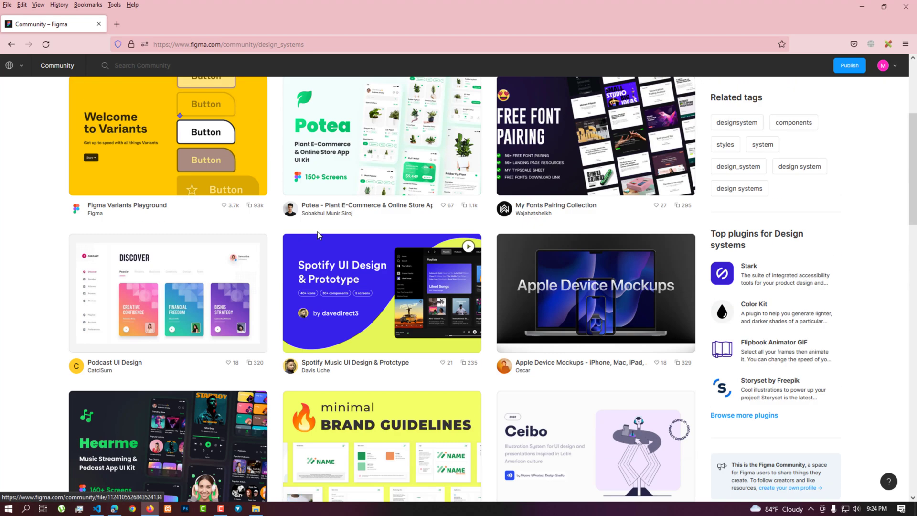
click(429, 105)
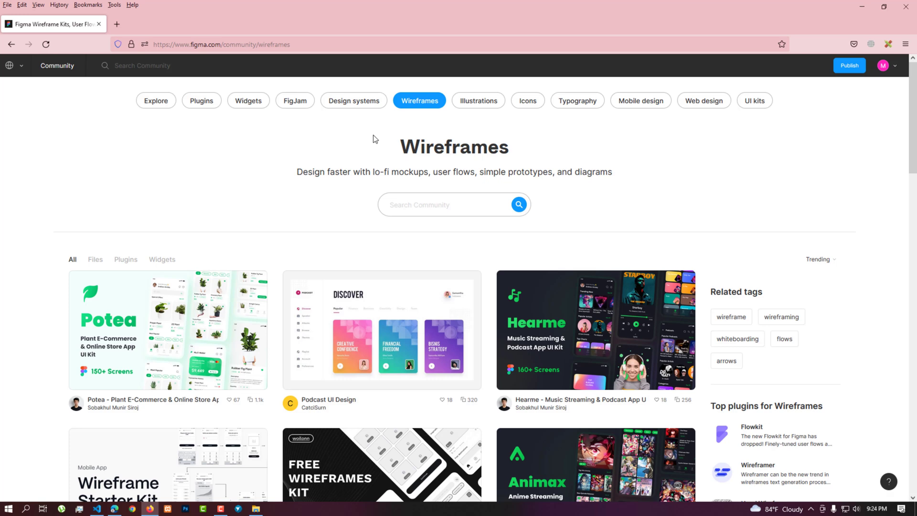
- Browse the Illustrations community cards, then switch to the Icons category
click(475, 106)
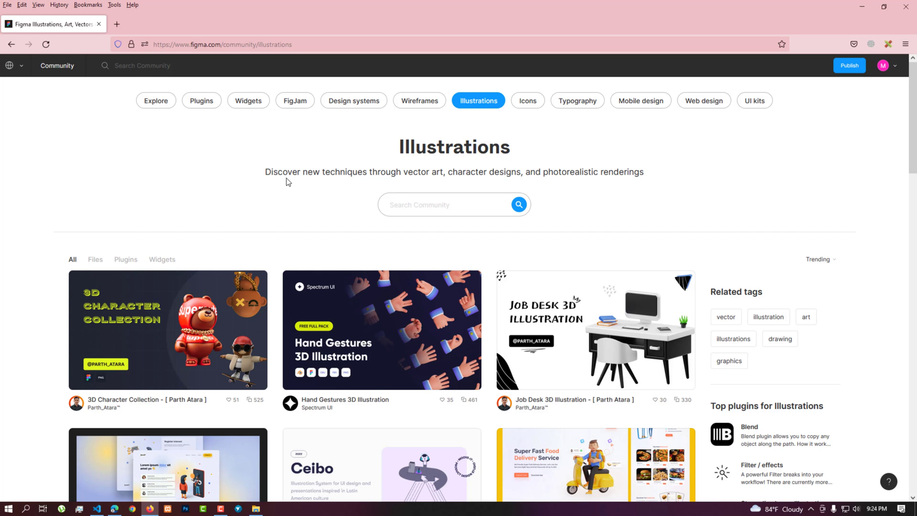
scroll(287, 182, down, 2)
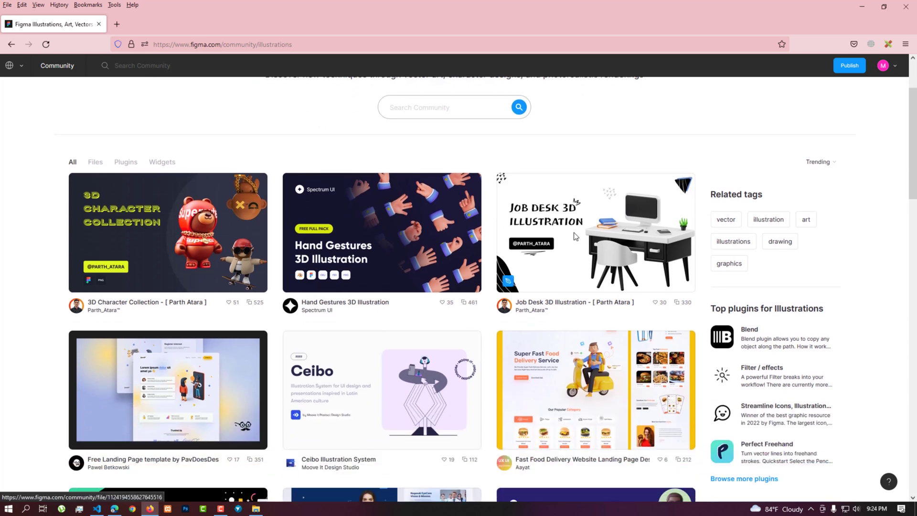
scroll(575, 236, down, 1)
scroll(401, 407, down, 2)
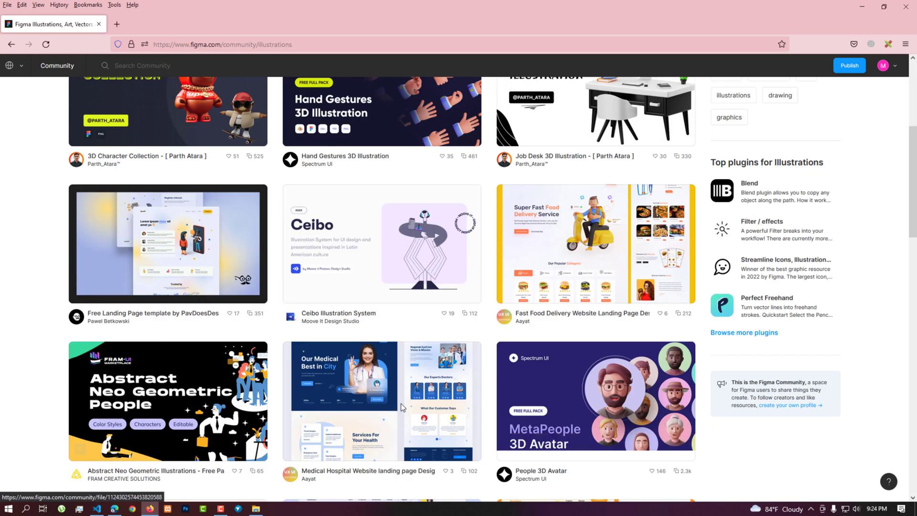
scroll(589, 391, up, 5)
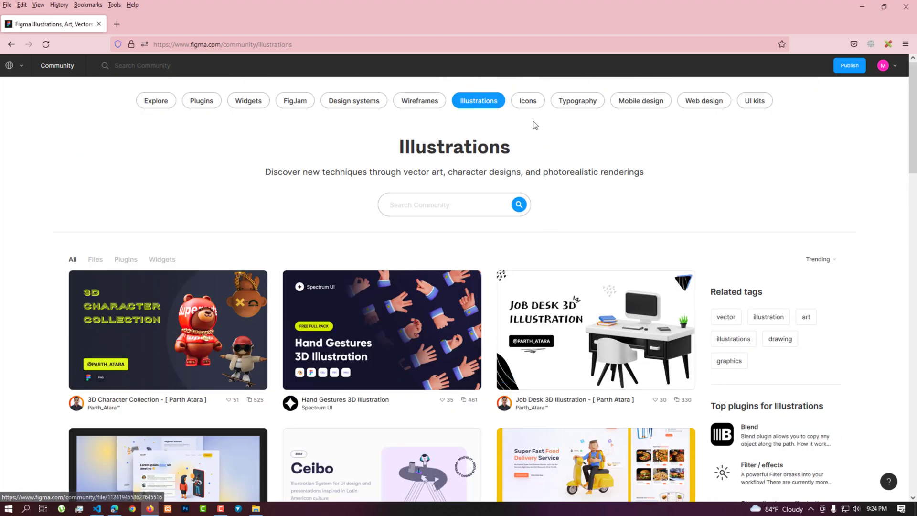
click(527, 101)
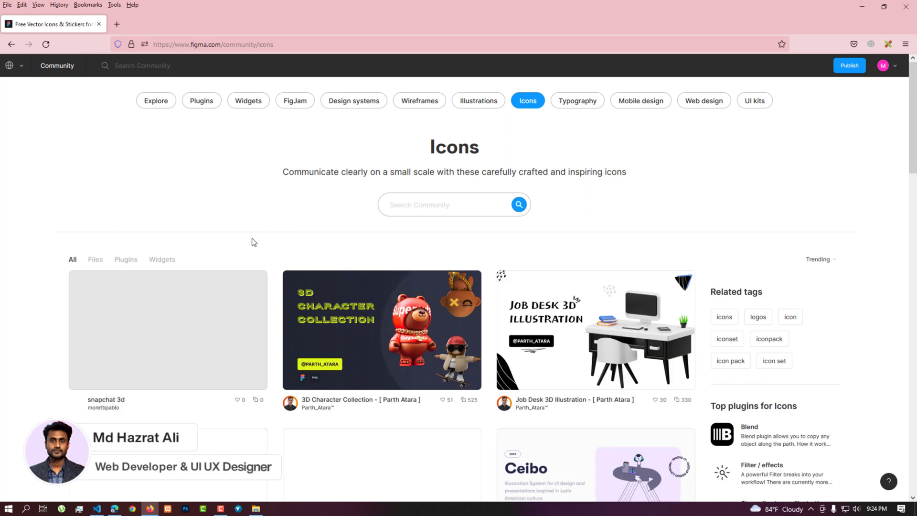
- Filter the Icons category to Plugins, return to All, then open Typography
click(126, 264)
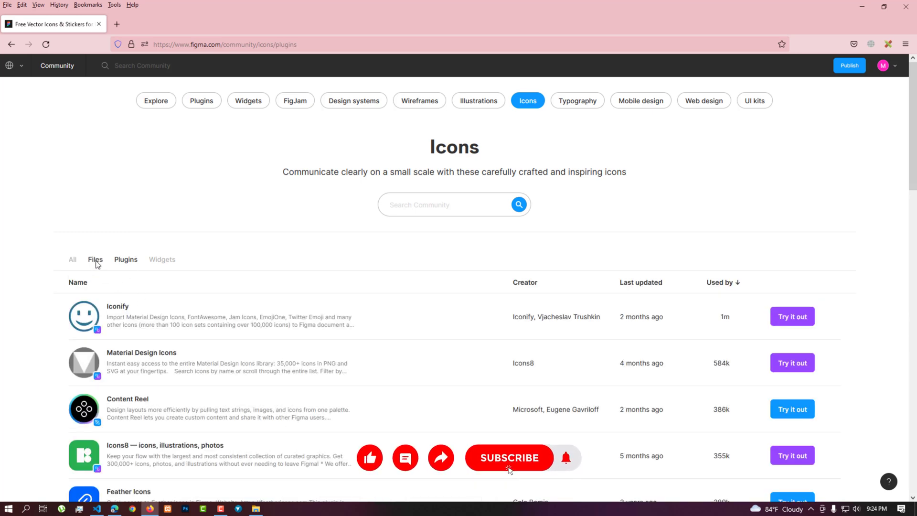
click(72, 259)
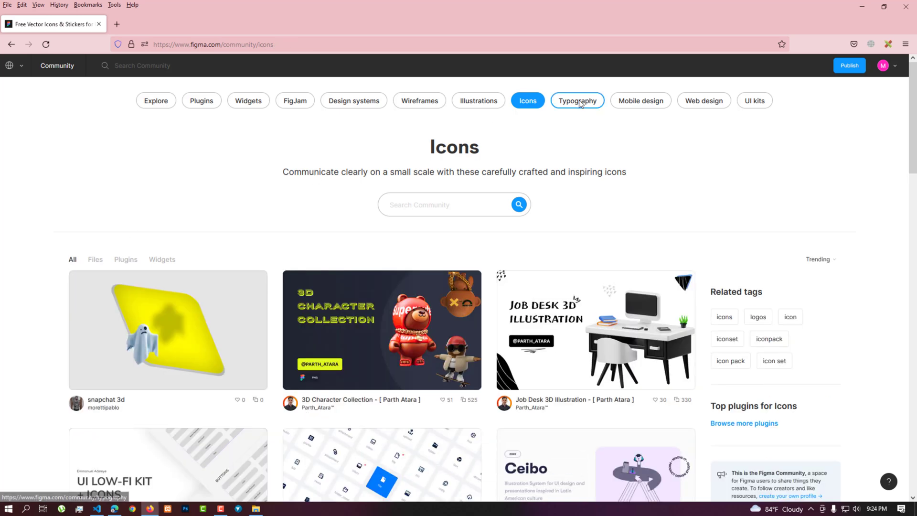
click(577, 100)
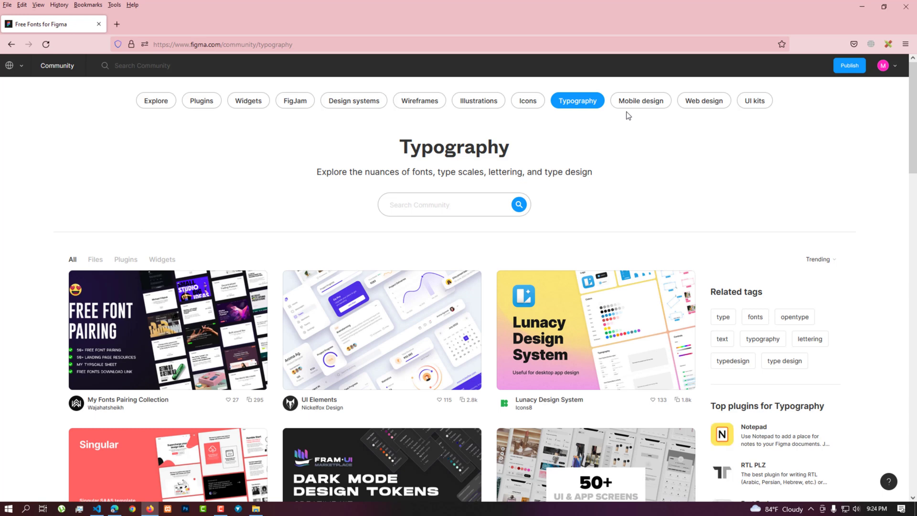
- Visit the Mobile design, Web design and UI kits community categories in turn
click(635, 102)
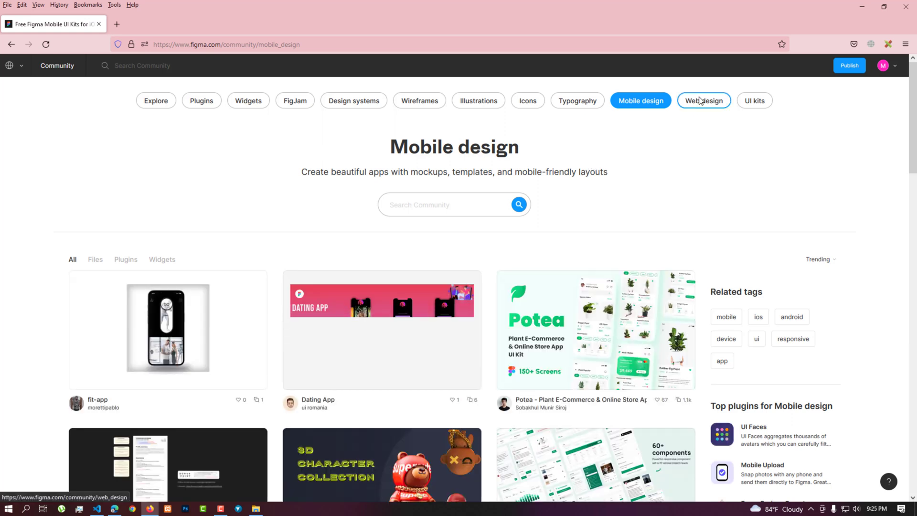
click(699, 100)
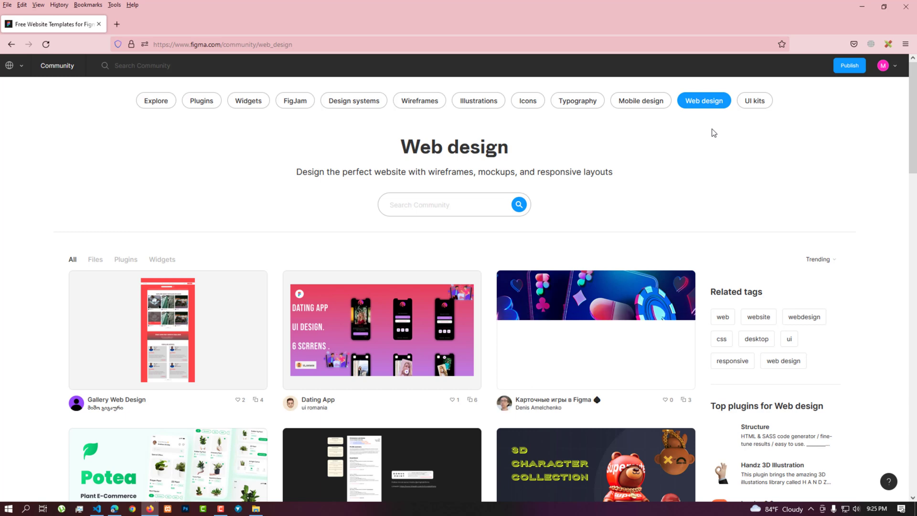
click(756, 101)
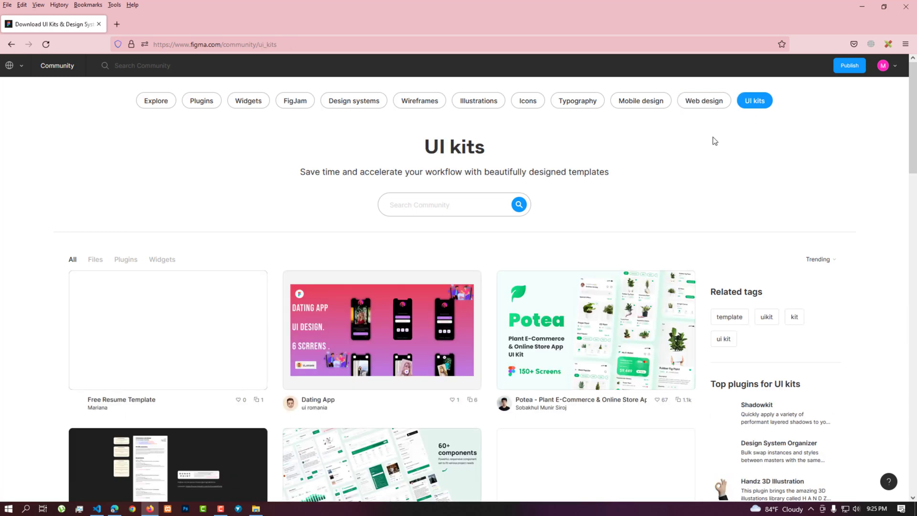
- Glance at the account switcher, then go back through each Community category to FigJam
click(22, 67)
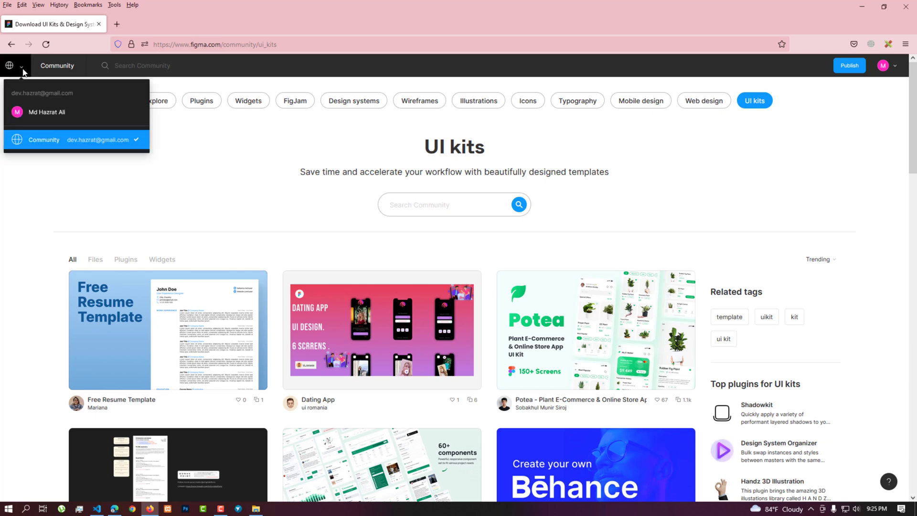
click(11, 44)
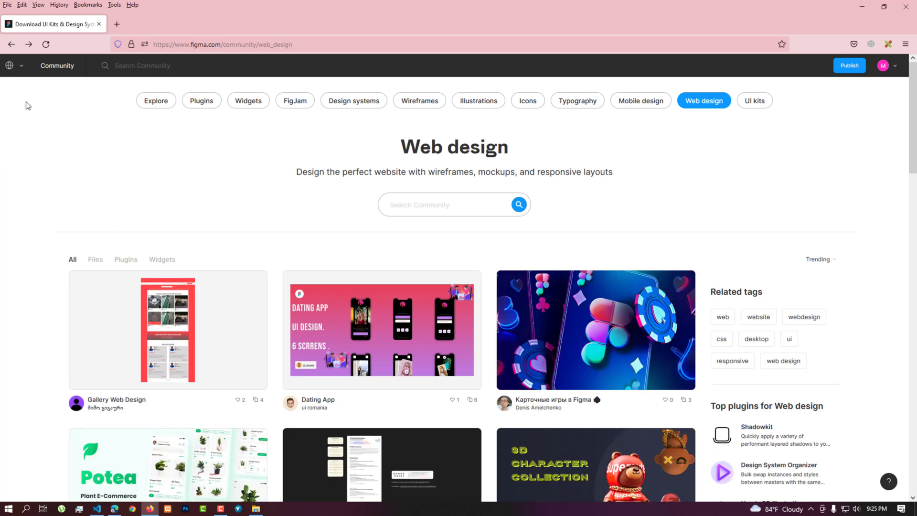
click(11, 47)
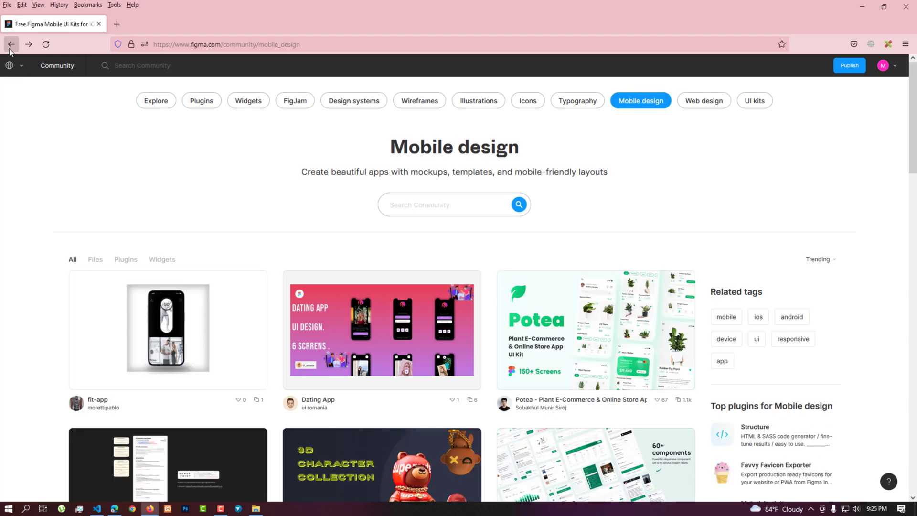
click(11, 45)
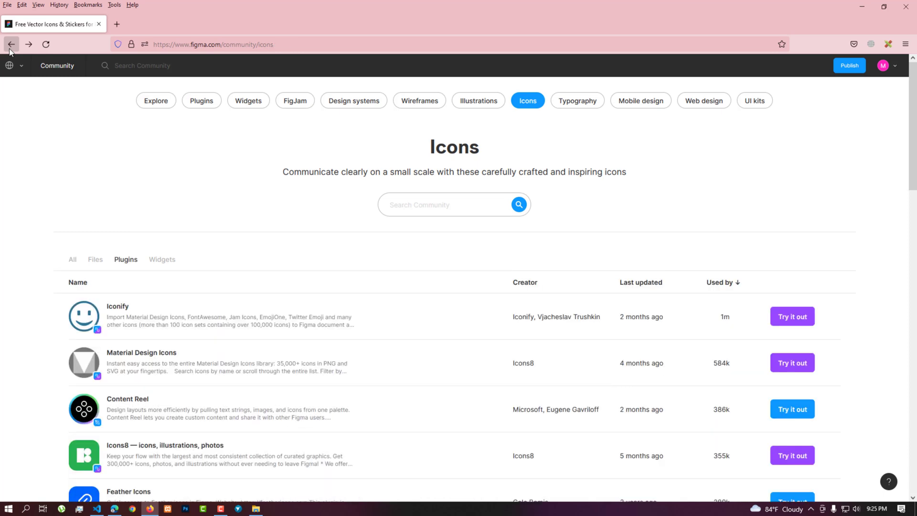
click(10, 46)
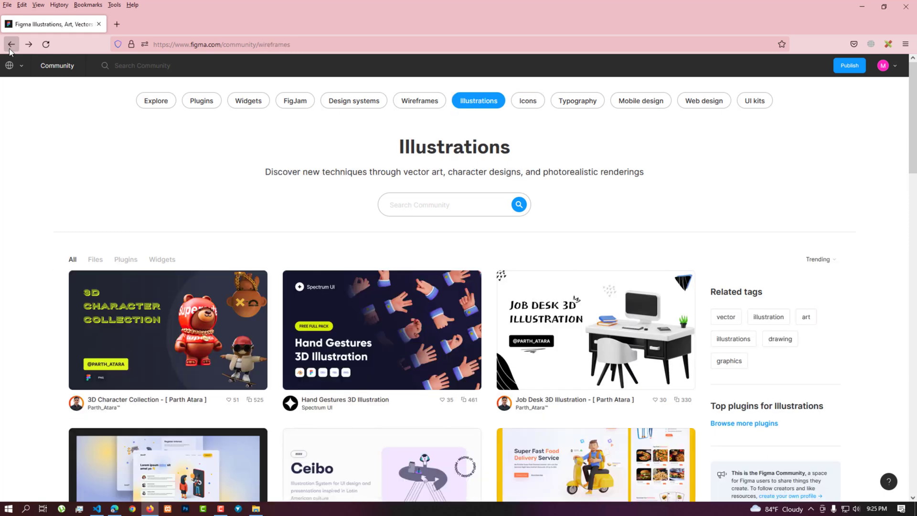
click(10, 46)
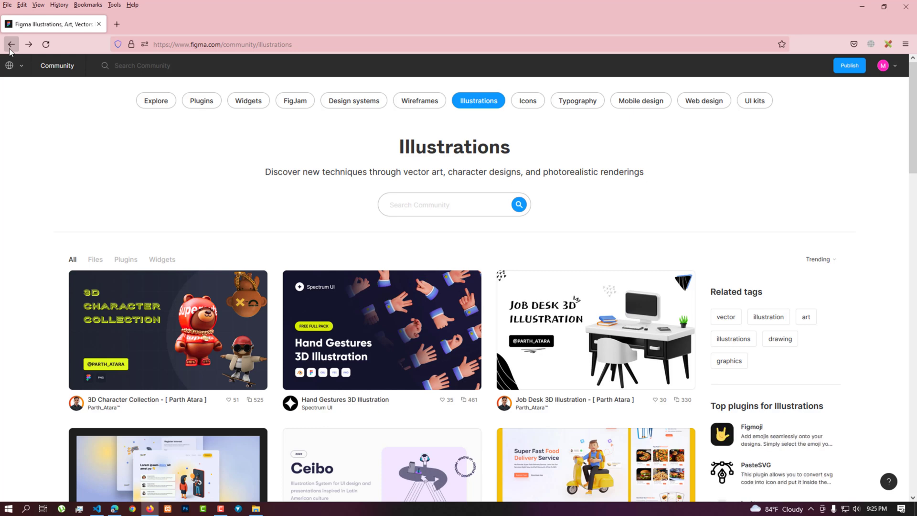
click(10, 48)
click(10, 48)
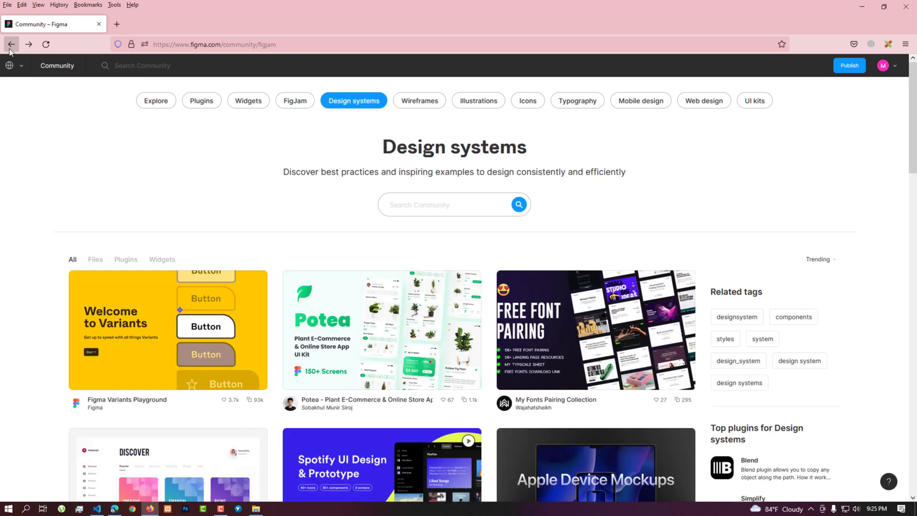
click(10, 47)
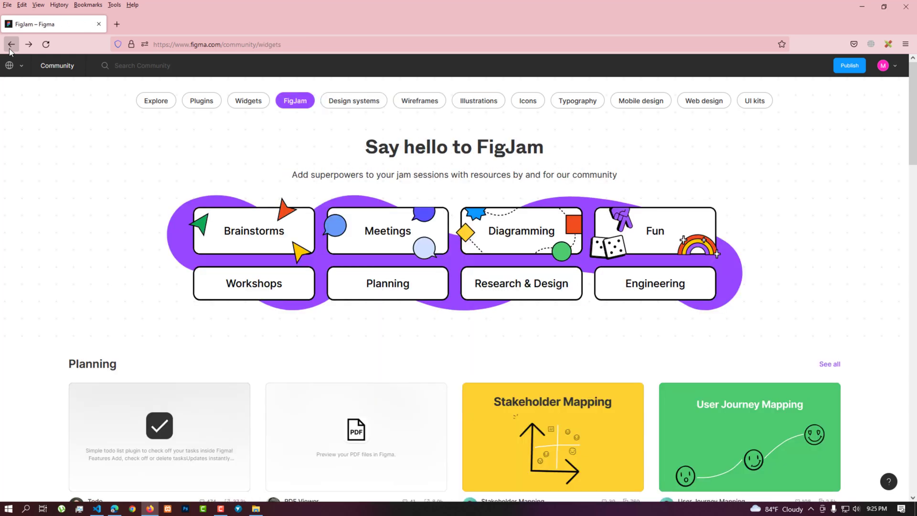
click(10, 48)
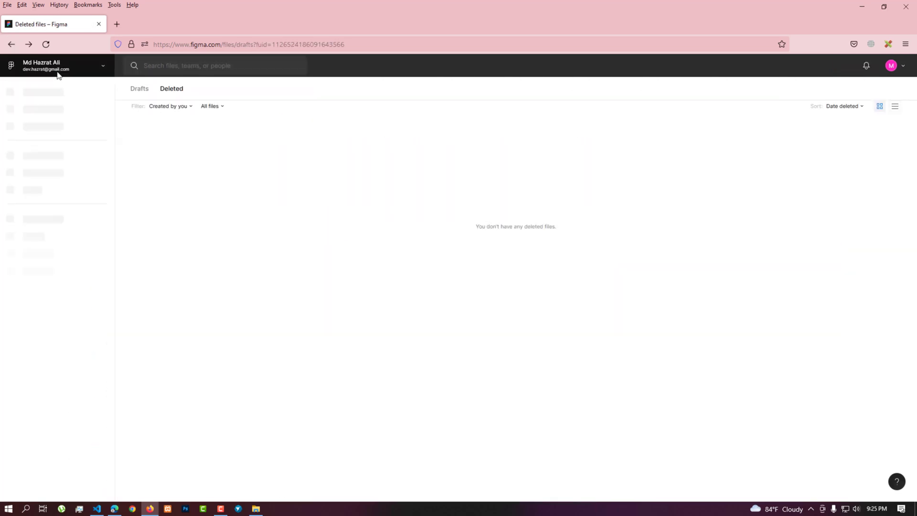
- Open Drafts and view the Professional and Organization upgrade plans, closing them without upgrading
click(10, 44)
click(10, 44)
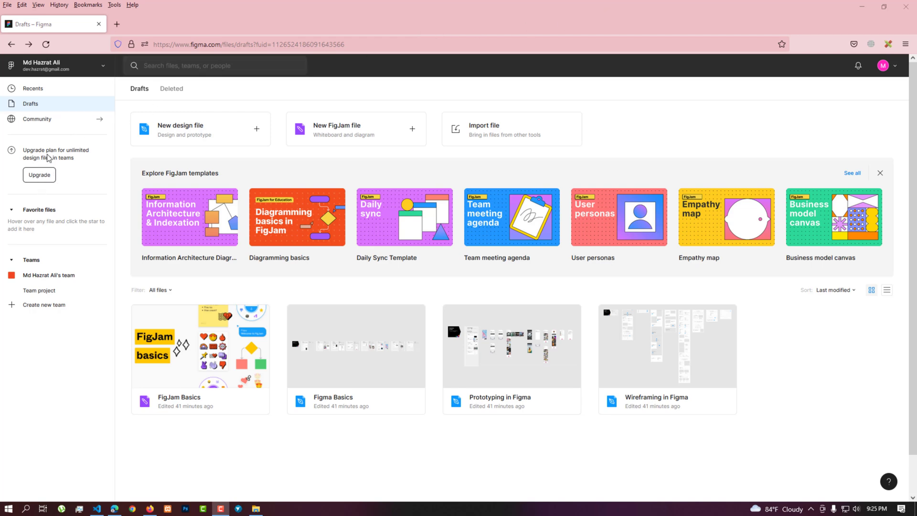
click(33, 179)
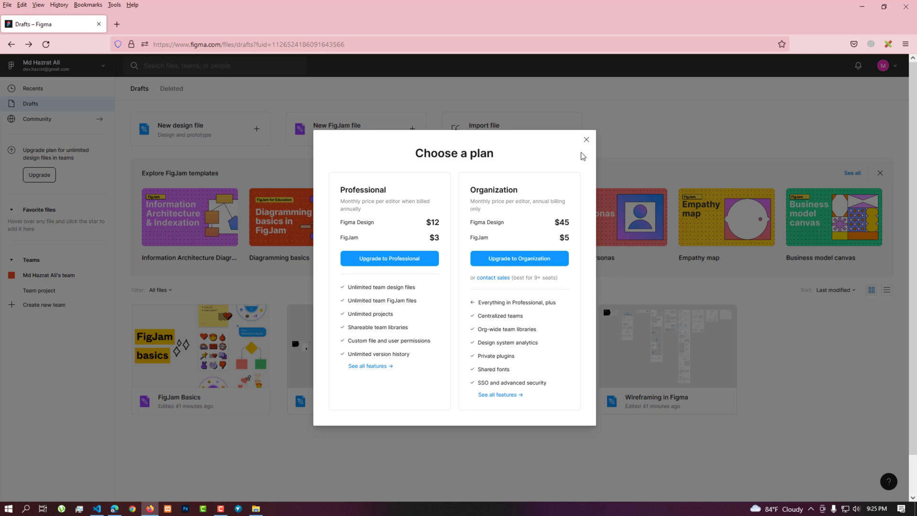
click(586, 140)
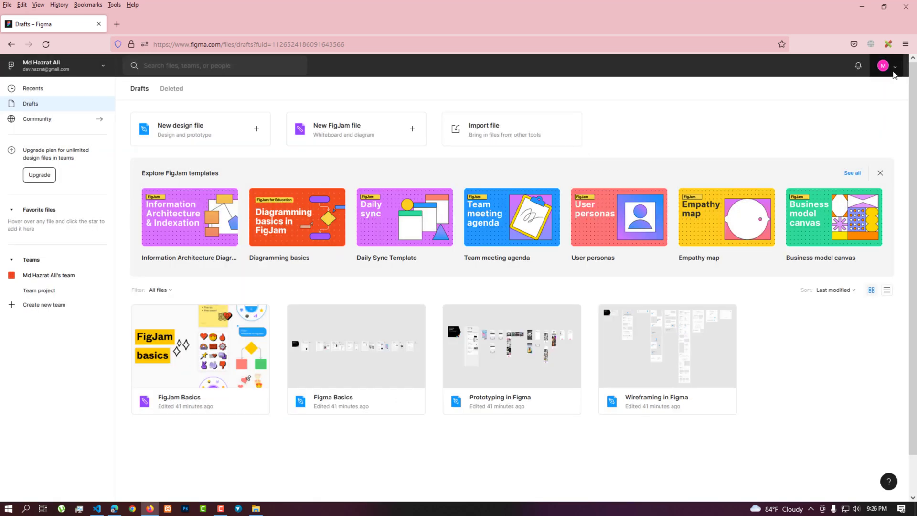
click(894, 74)
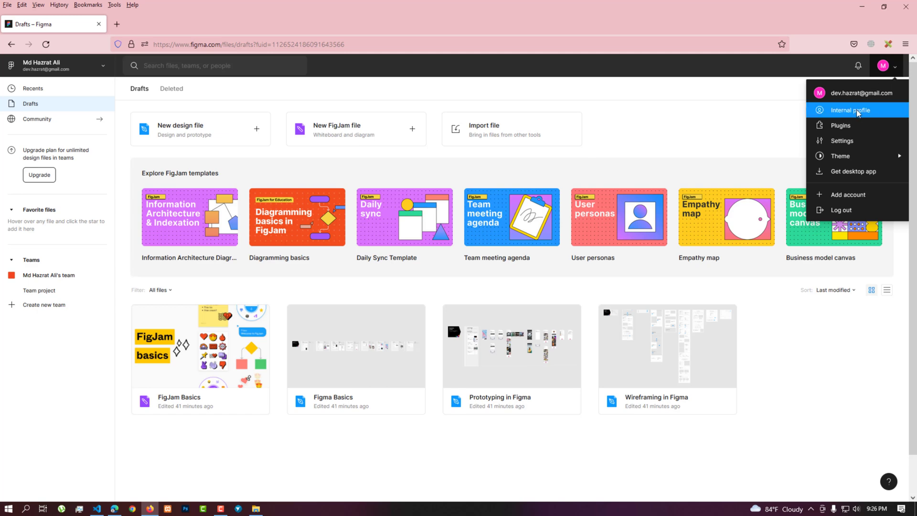
- Open the Profile page, then view the Plugins settings with no installed plugins and close them
click(856, 109)
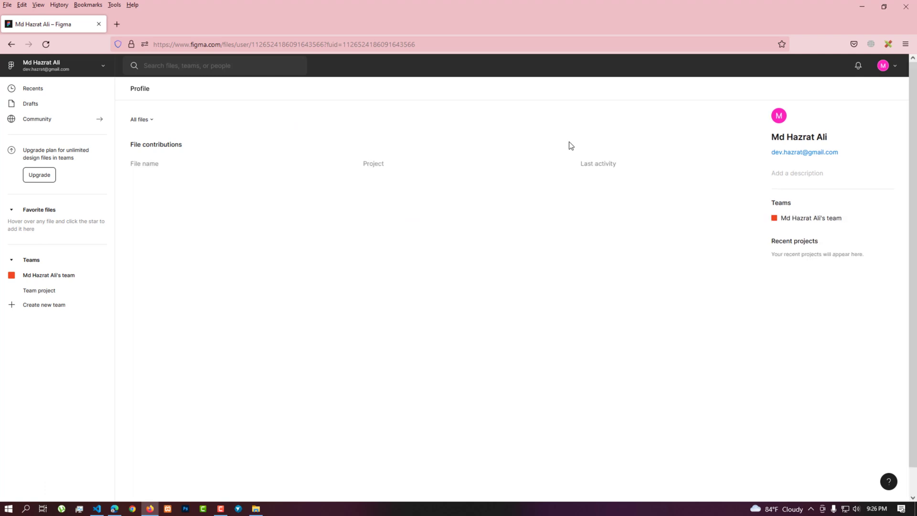
click(887, 70)
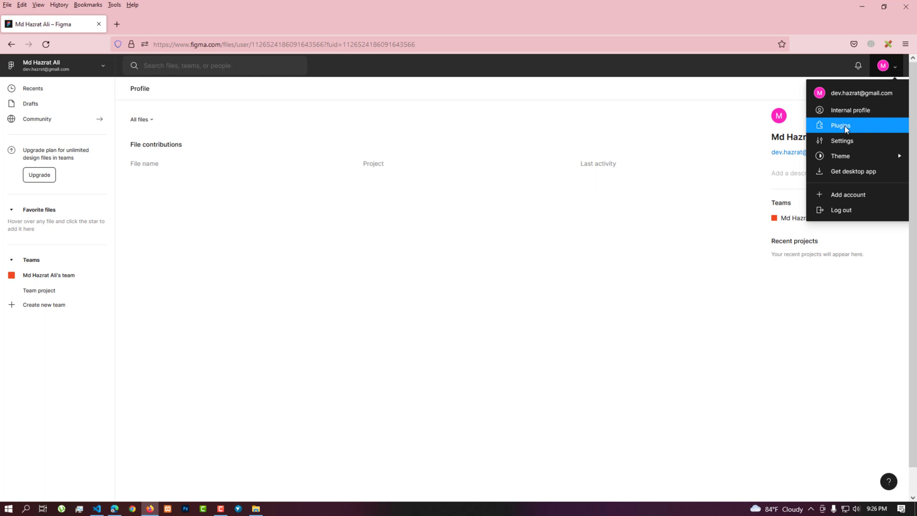
click(844, 125)
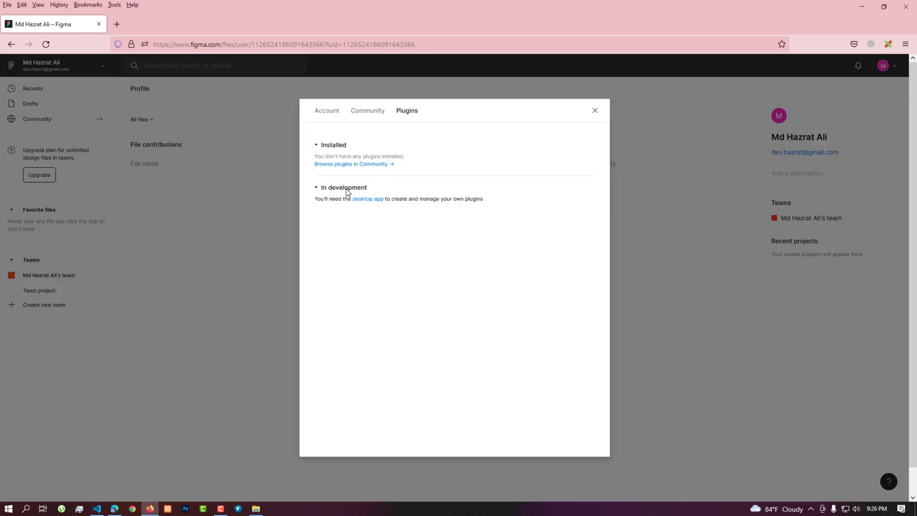
click(595, 110)
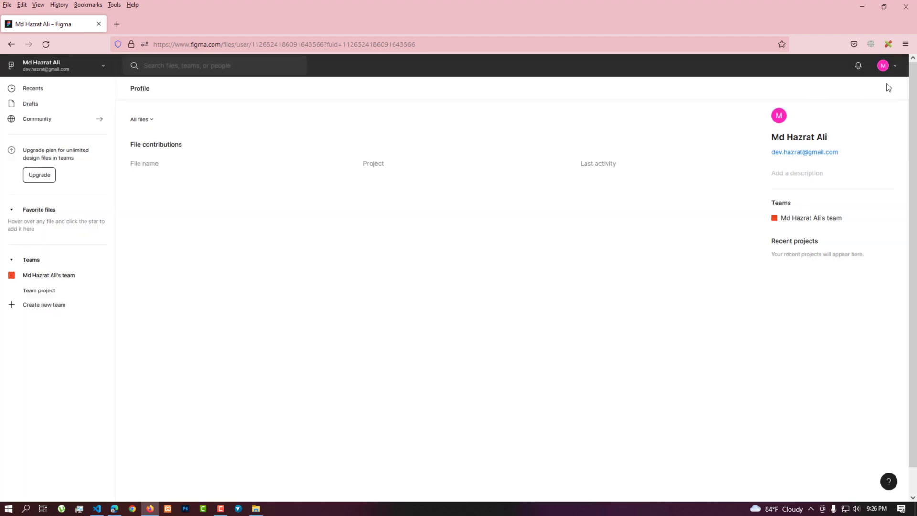
click(887, 66)
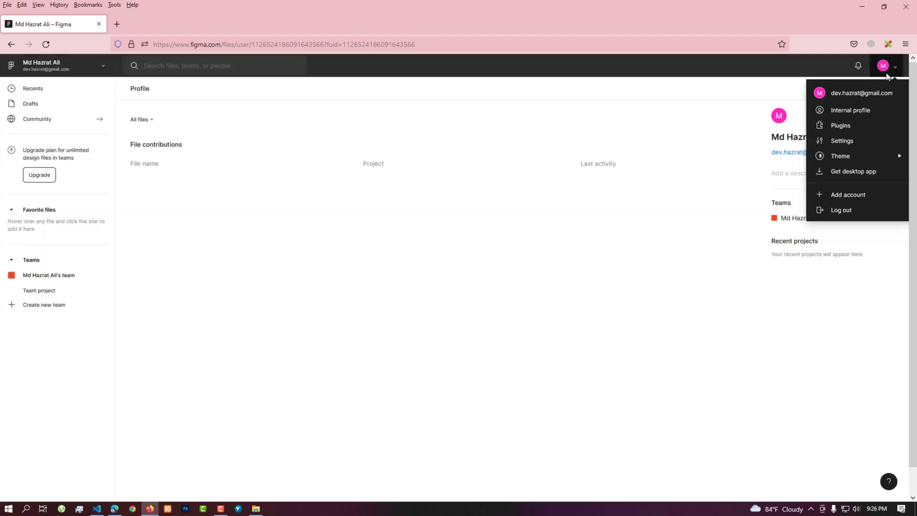
- Open Account settings and preview the Change name and Change email dialogs without saving
click(847, 139)
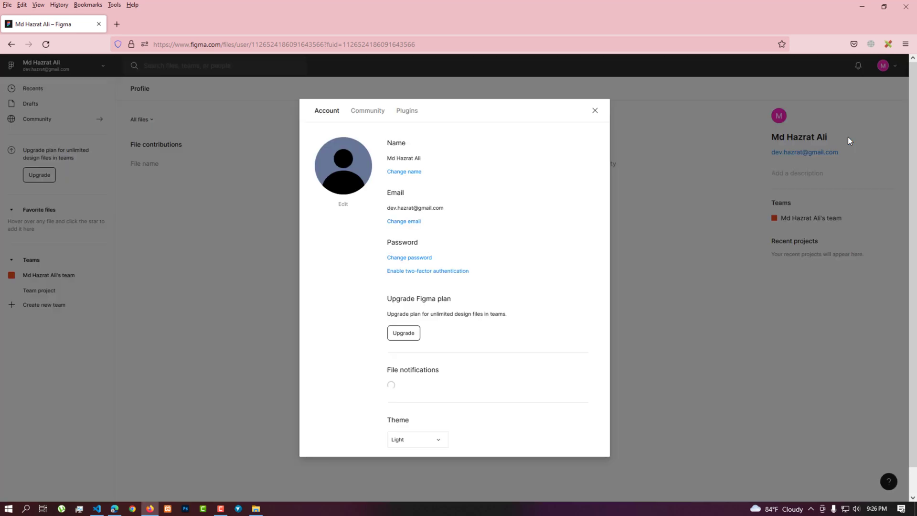
click(405, 175)
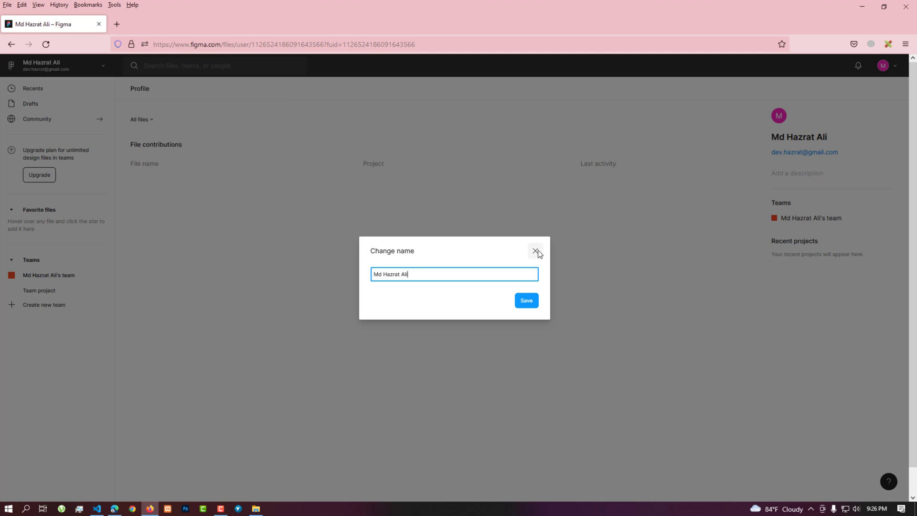
click(527, 301)
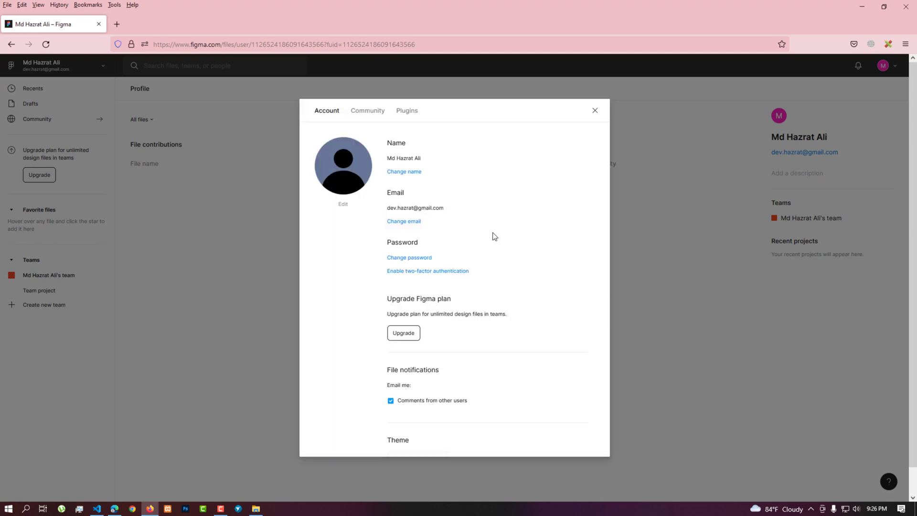
click(400, 223)
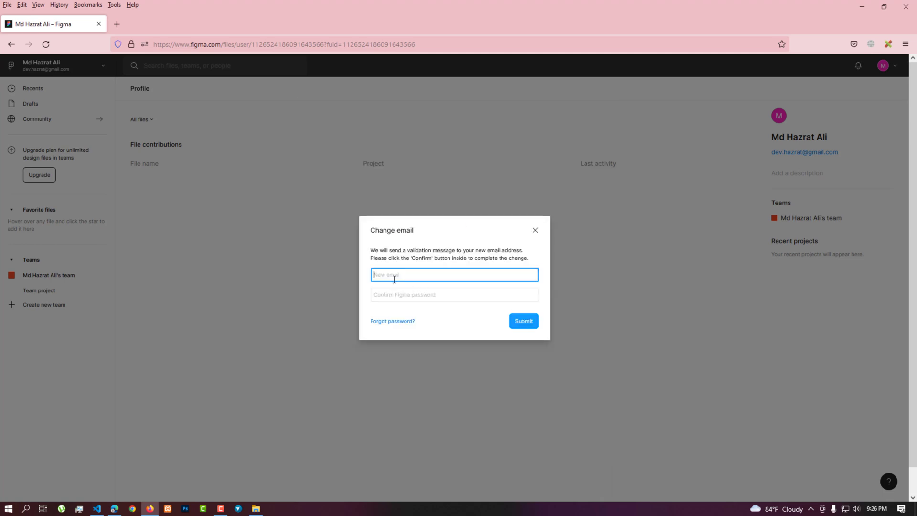
click(389, 298)
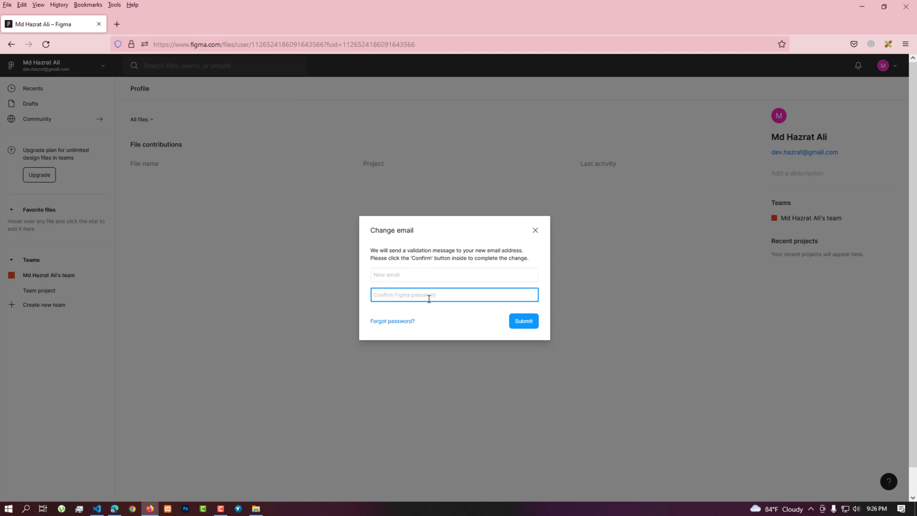
click(398, 273)
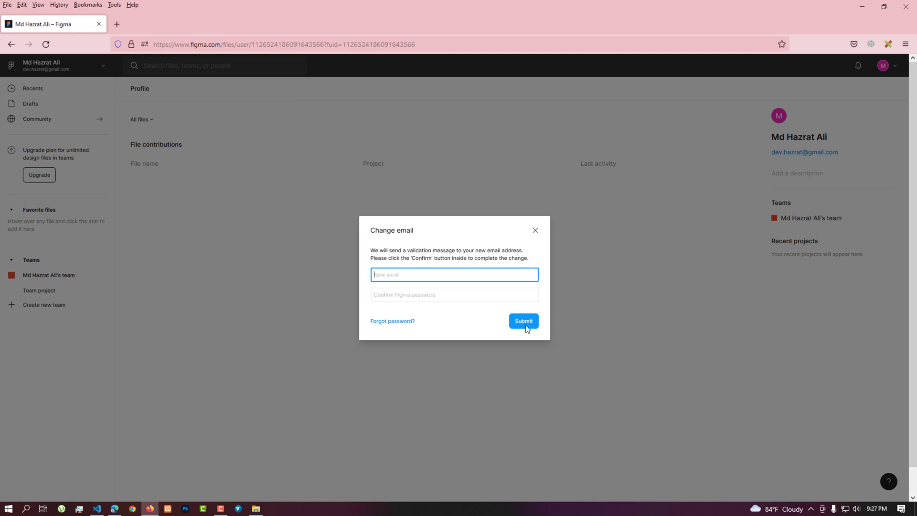
click(535, 230)
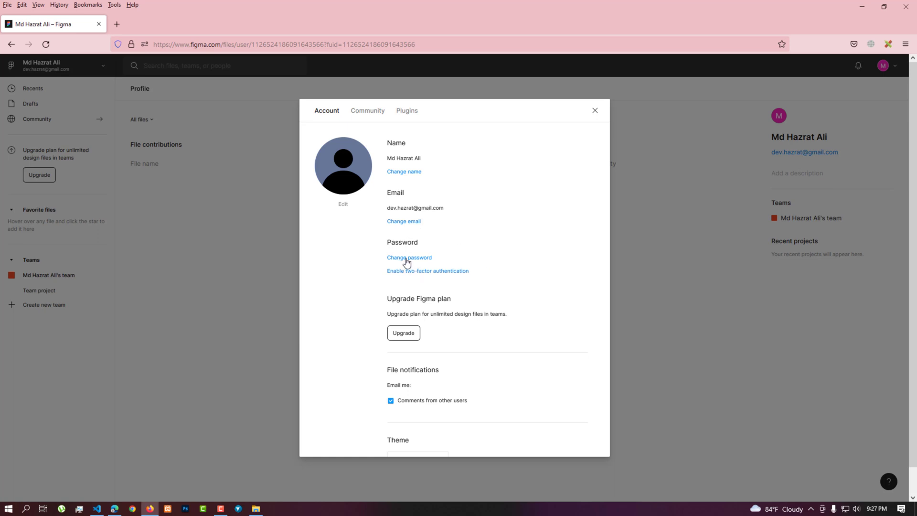
- Preview the Change password and two-factor authentication dialogs, closing each unchanged
click(408, 258)
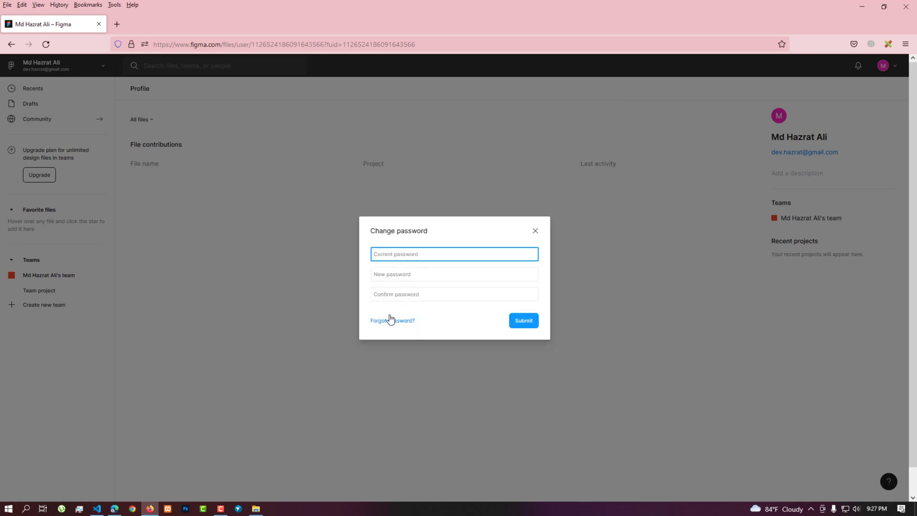
click(536, 231)
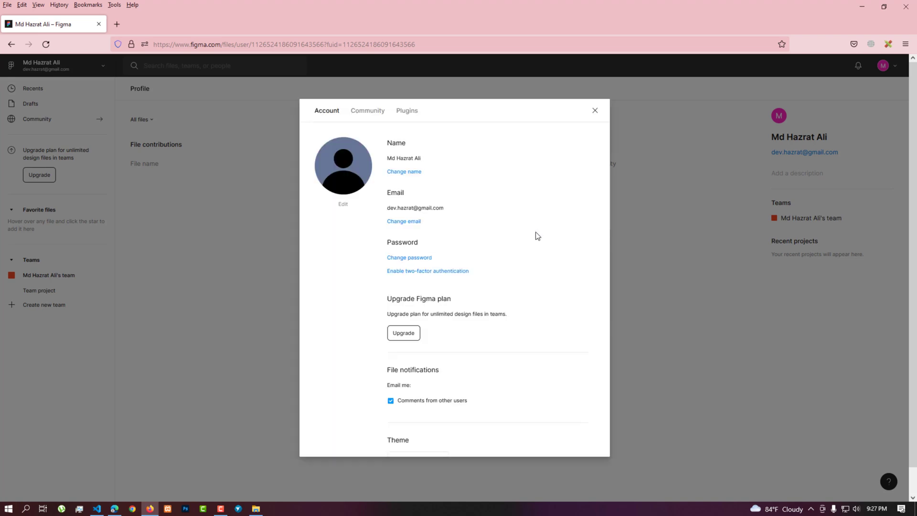
click(425, 272)
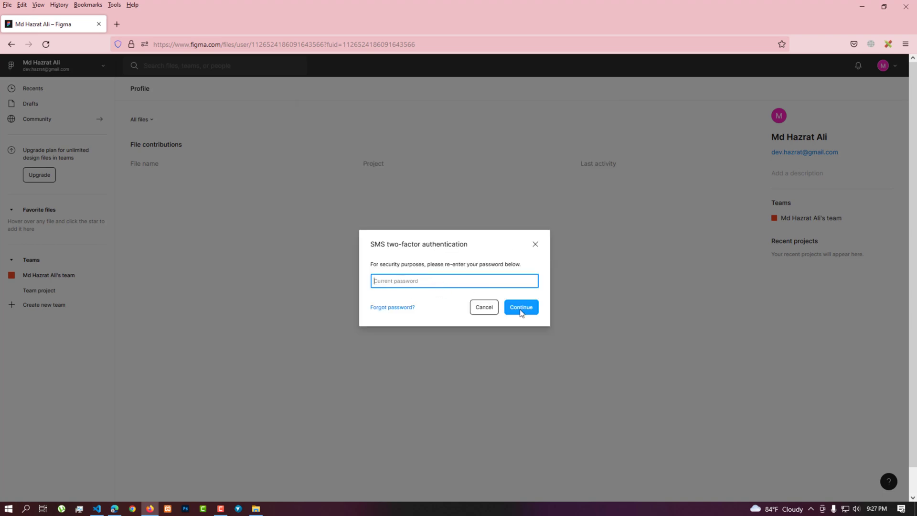
click(535, 244)
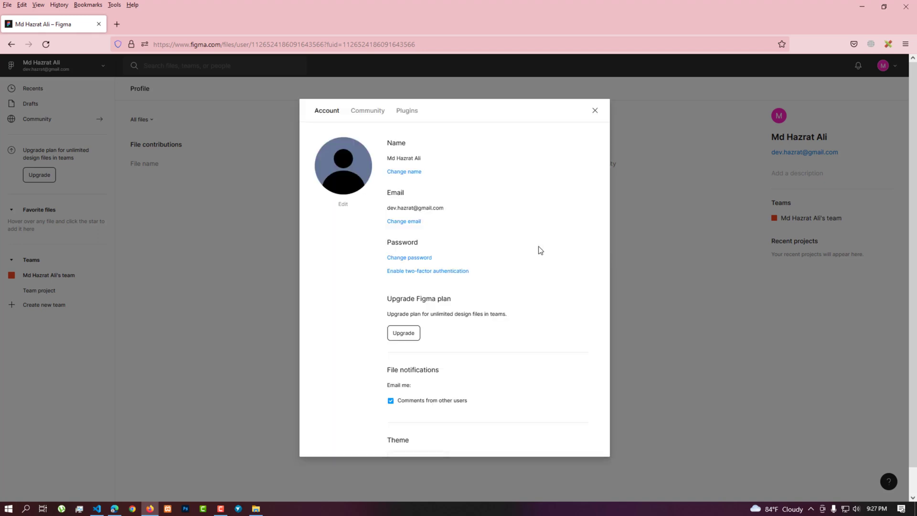
- Switch the theme to Dark, then System theme, then back to Light, and check the Fonts section
scroll(406, 313, down, 3)
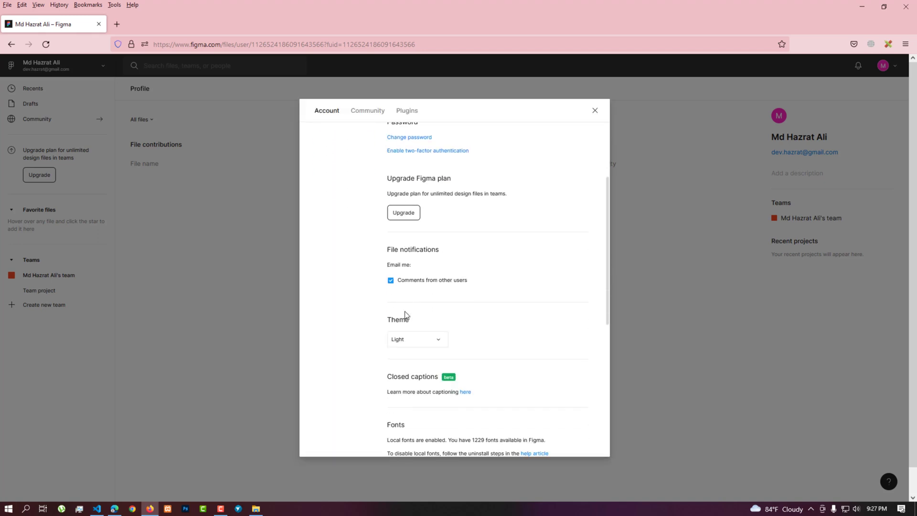
click(409, 301)
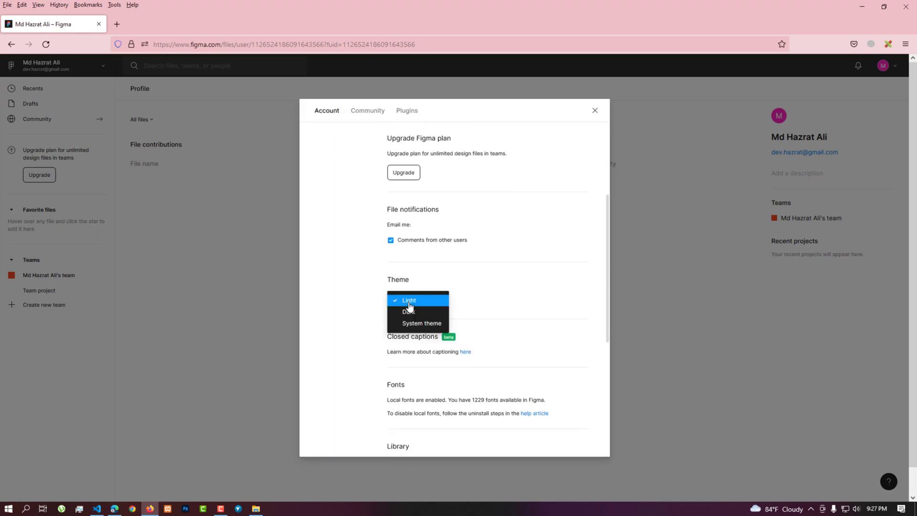
click(409, 311)
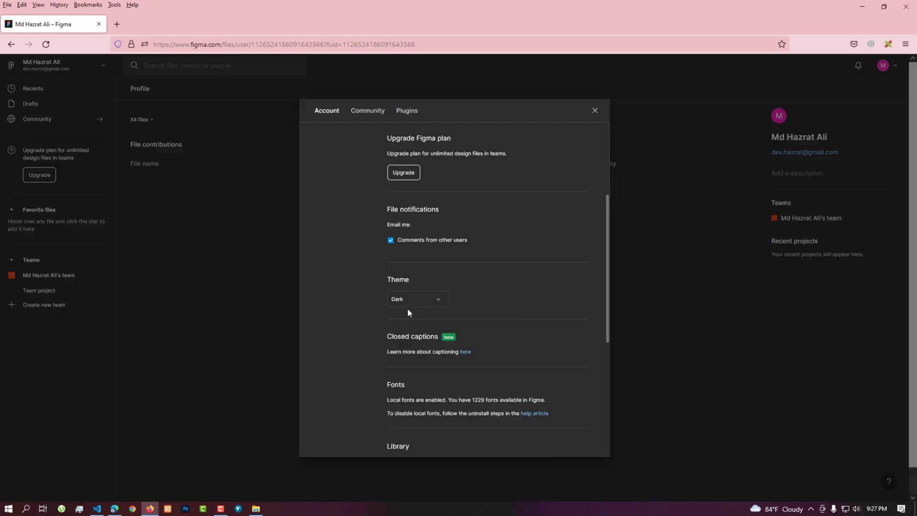
click(406, 305)
click(415, 322)
click(409, 303)
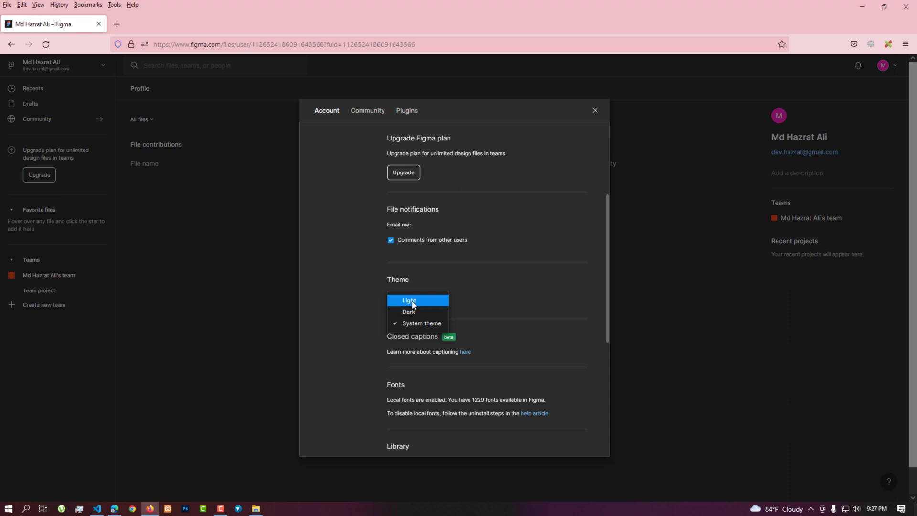
click(411, 300)
scroll(448, 313, down, 3)
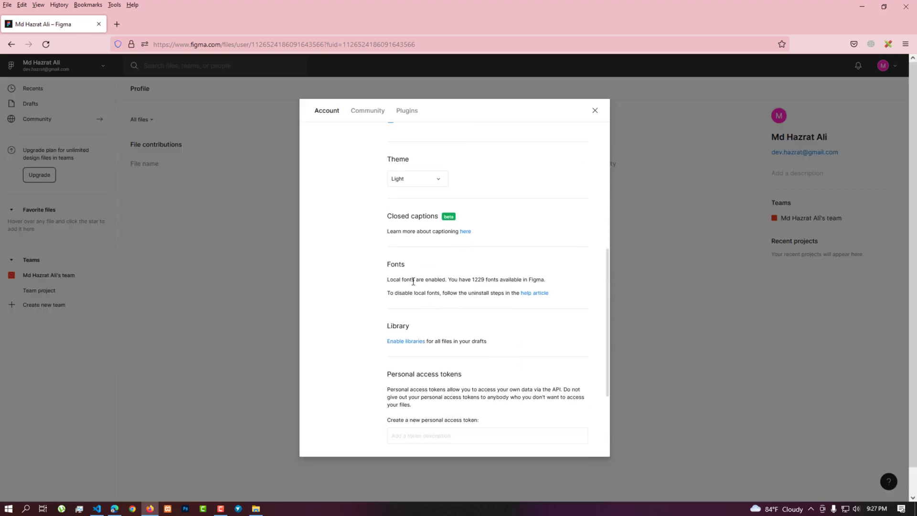
drag(413, 281, 436, 282)
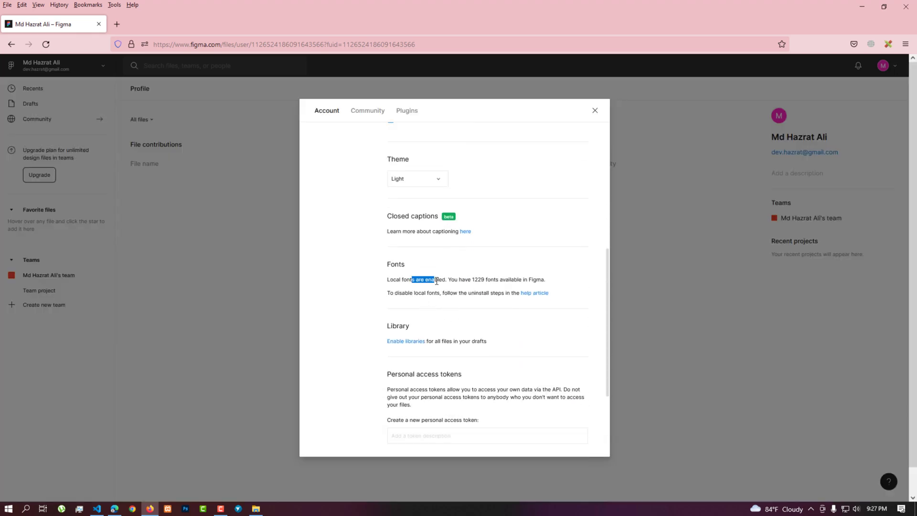
- Scroll to the bottom of settings, open Delete account, and cancel without deleting
click(517, 274)
scroll(435, 310, down, 1)
scroll(435, 310, down, 1)
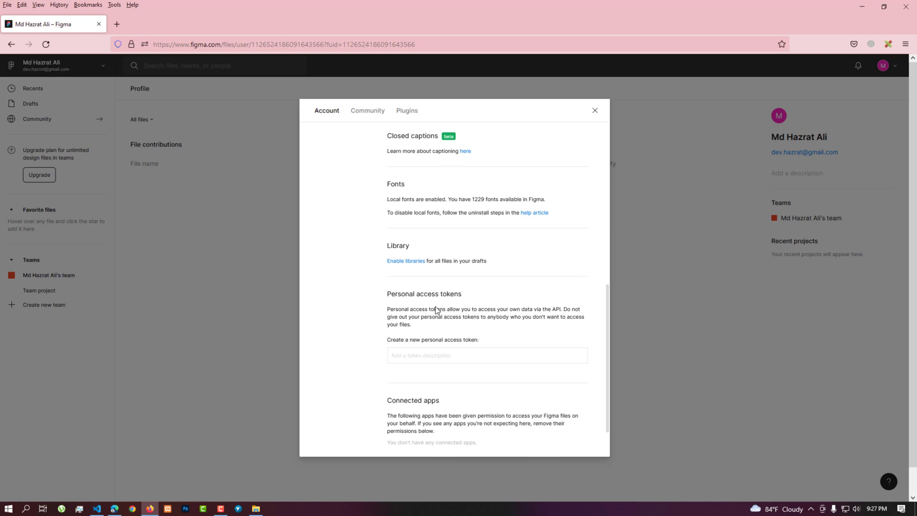
scroll(436, 310, down, 1)
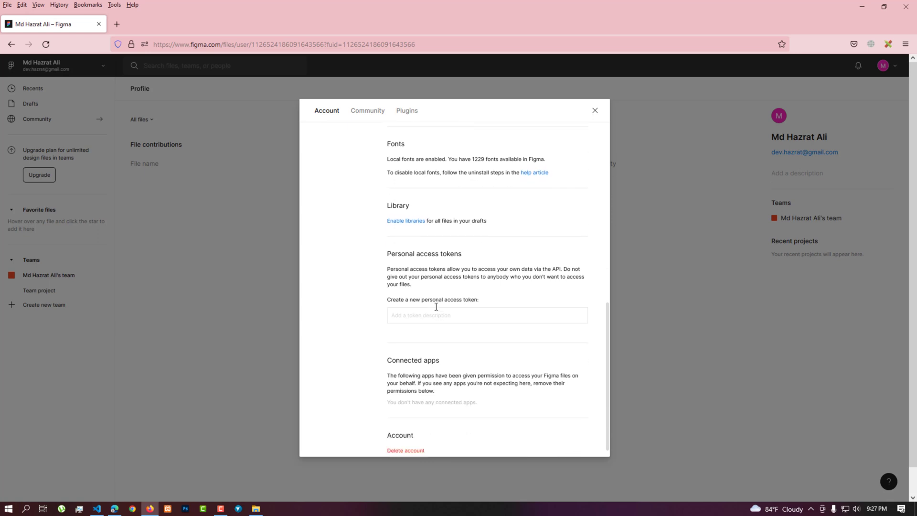
scroll(435, 308, down, 1)
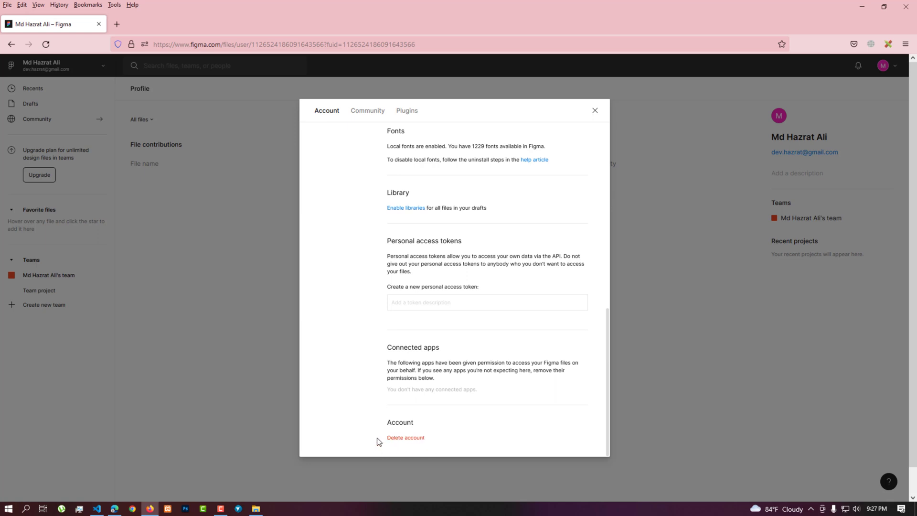
click(401, 437)
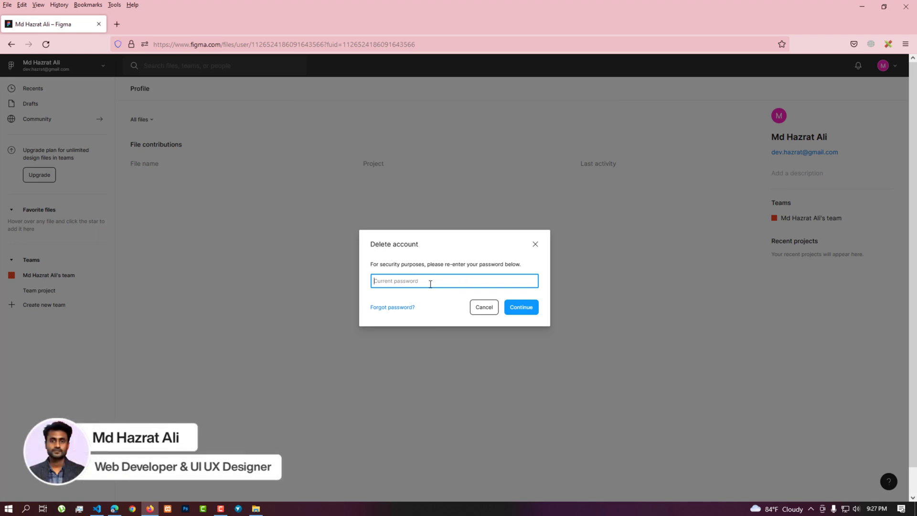
click(537, 245)
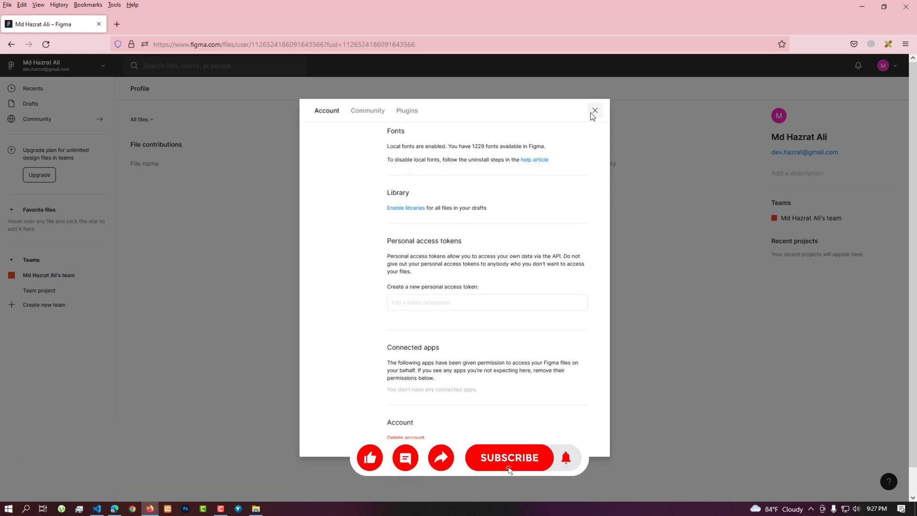
- Close Account settings and bring up the Theme options in the account menu
click(594, 111)
click(886, 66)
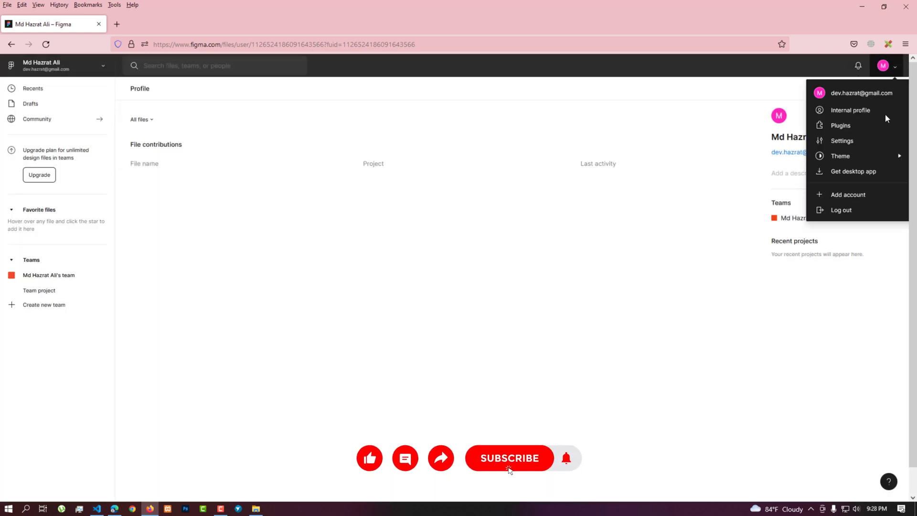
mouse_move(859, 161)
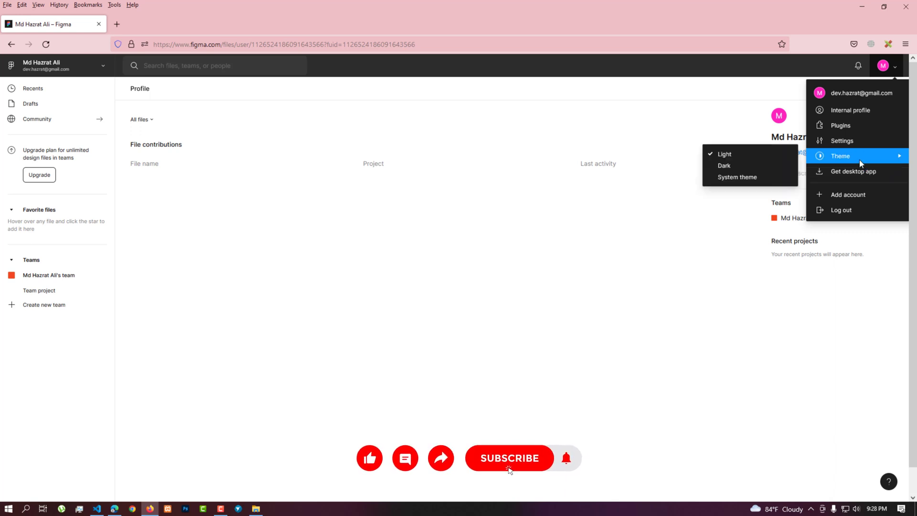